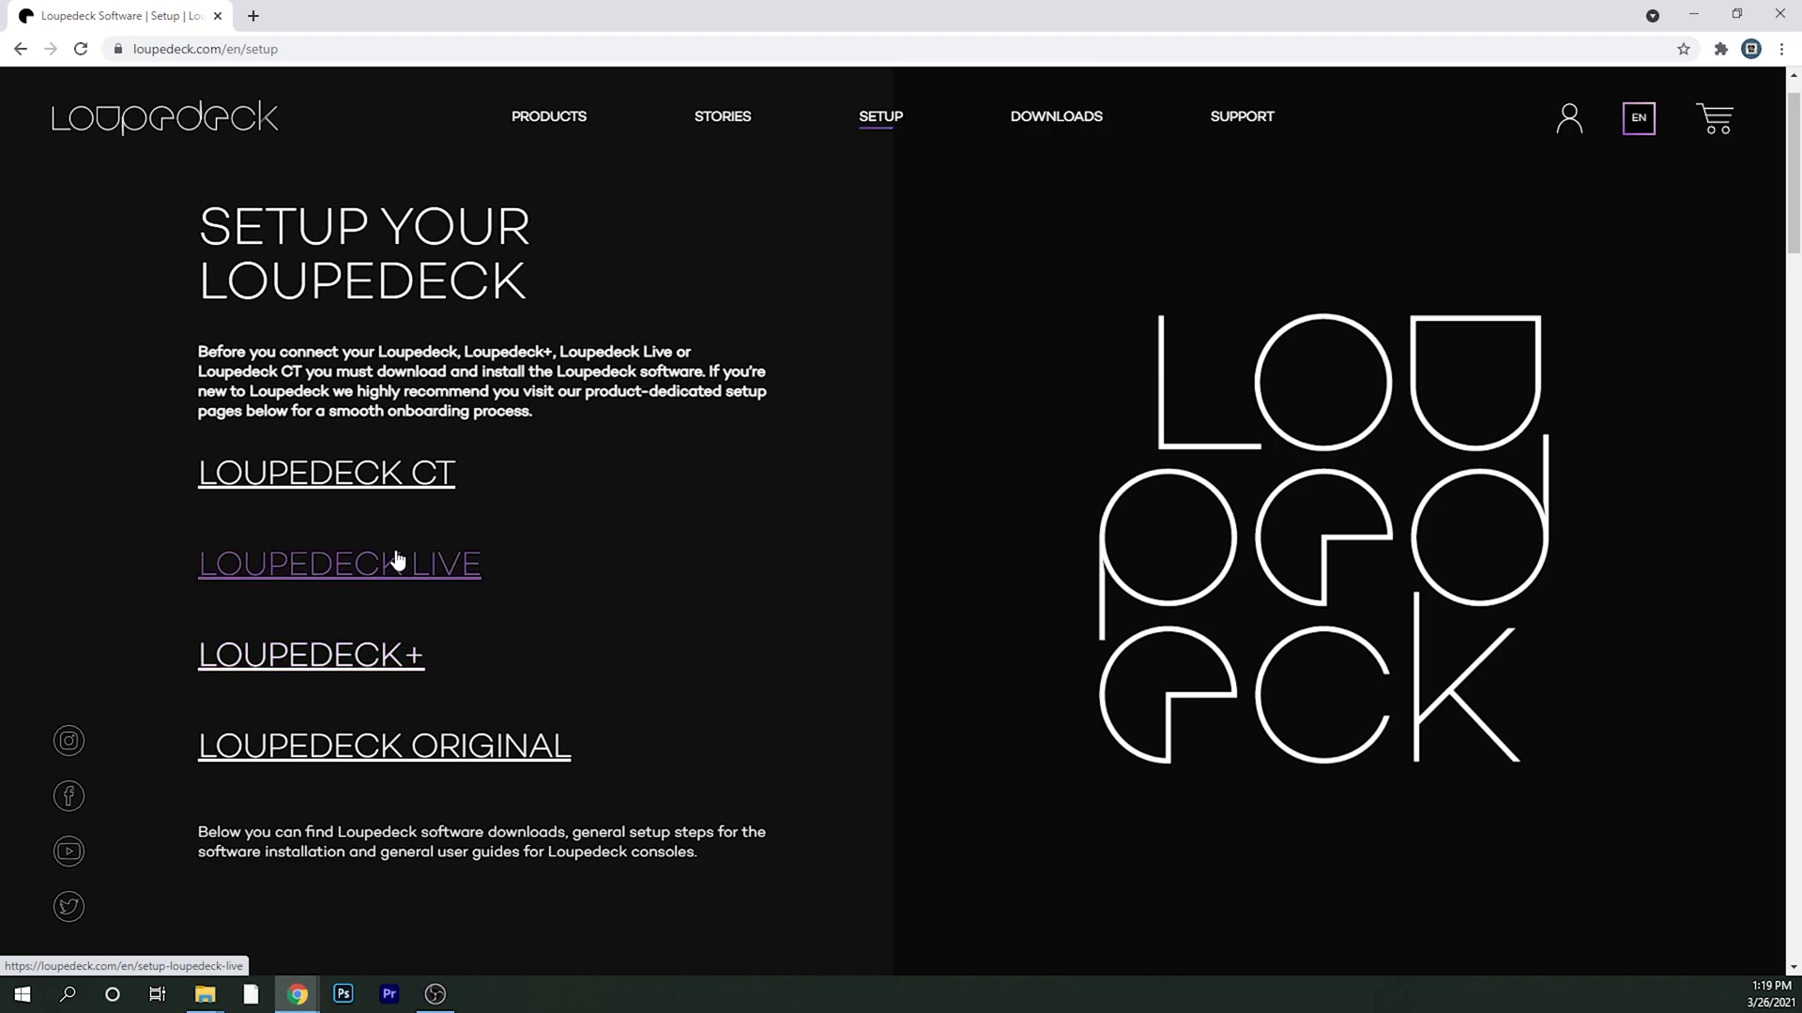
Download Loupedeck 4.2.5 for Windows from the Loupedeck Live setup page and run its installer
{"action": "left_click", "coordinate": [394, 563]}
{"action": "scroll", "coordinate": [867, 554], "scroll_direction": "down", "scroll_amount": 3}
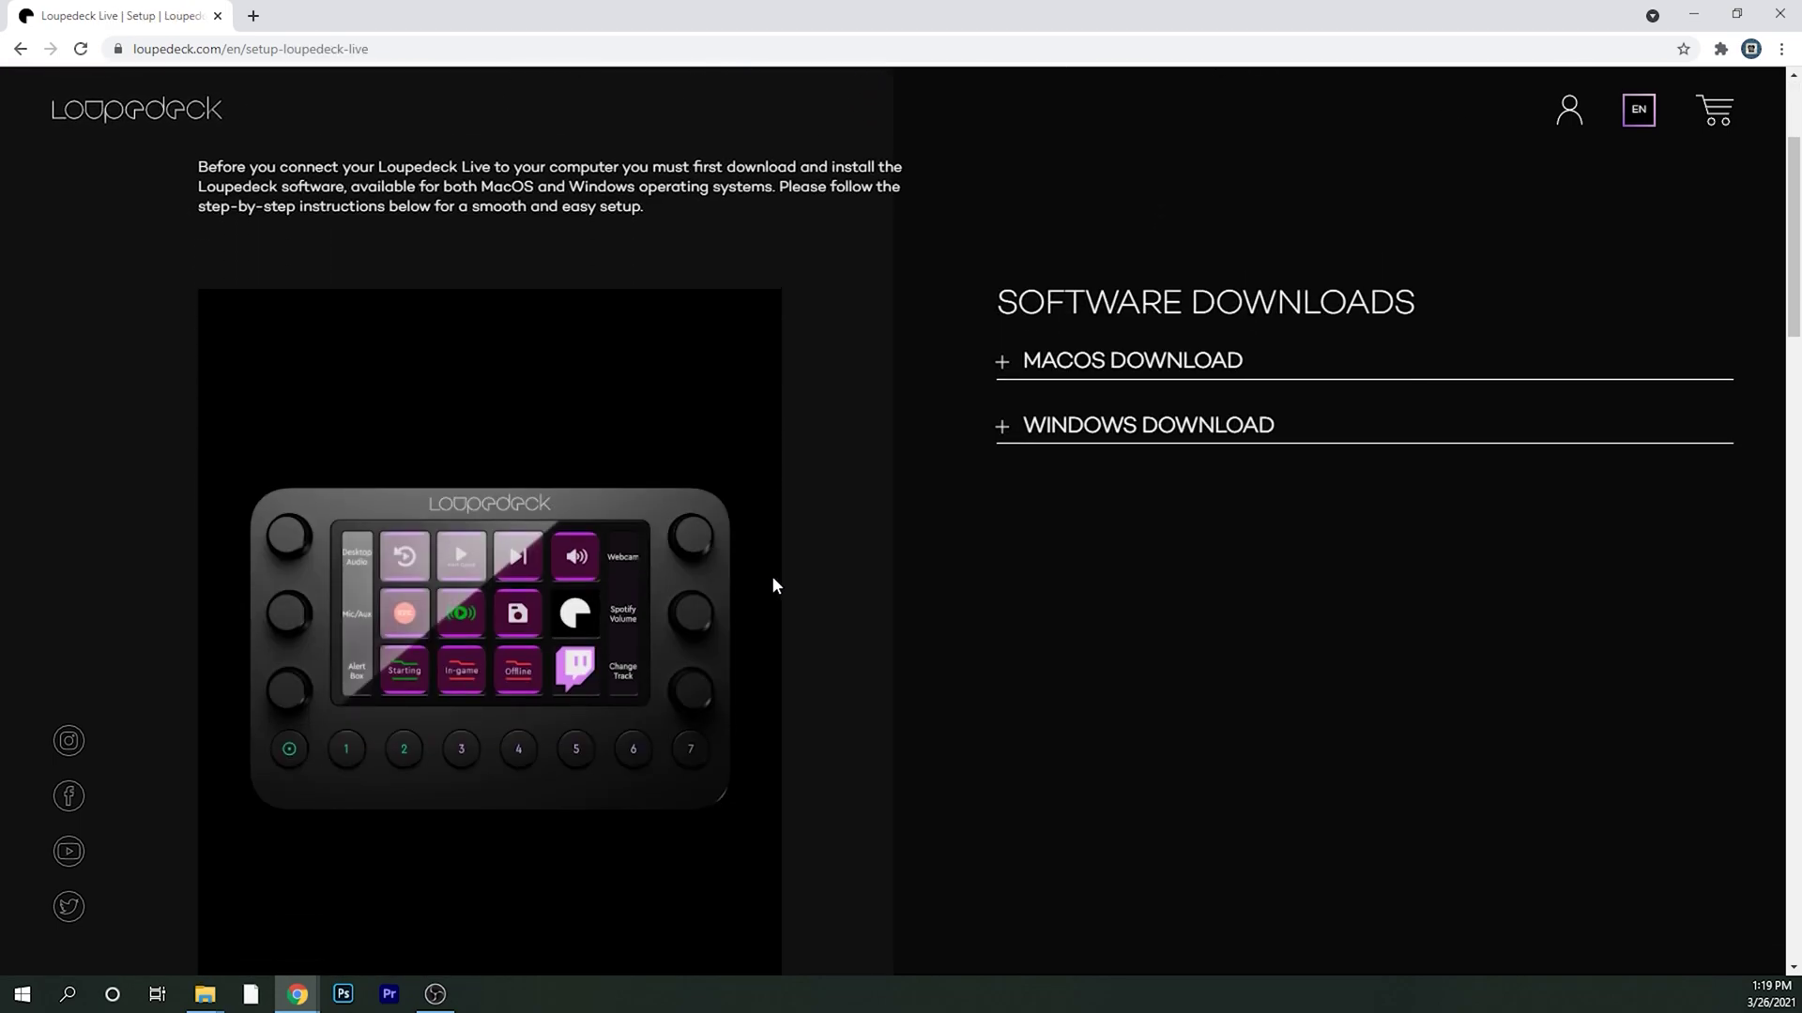
{"action": "left_click", "coordinate": [1054, 421]}
{"action": "scroll", "coordinate": [1142, 632], "scroll_direction": "down", "scroll_amount": 3}
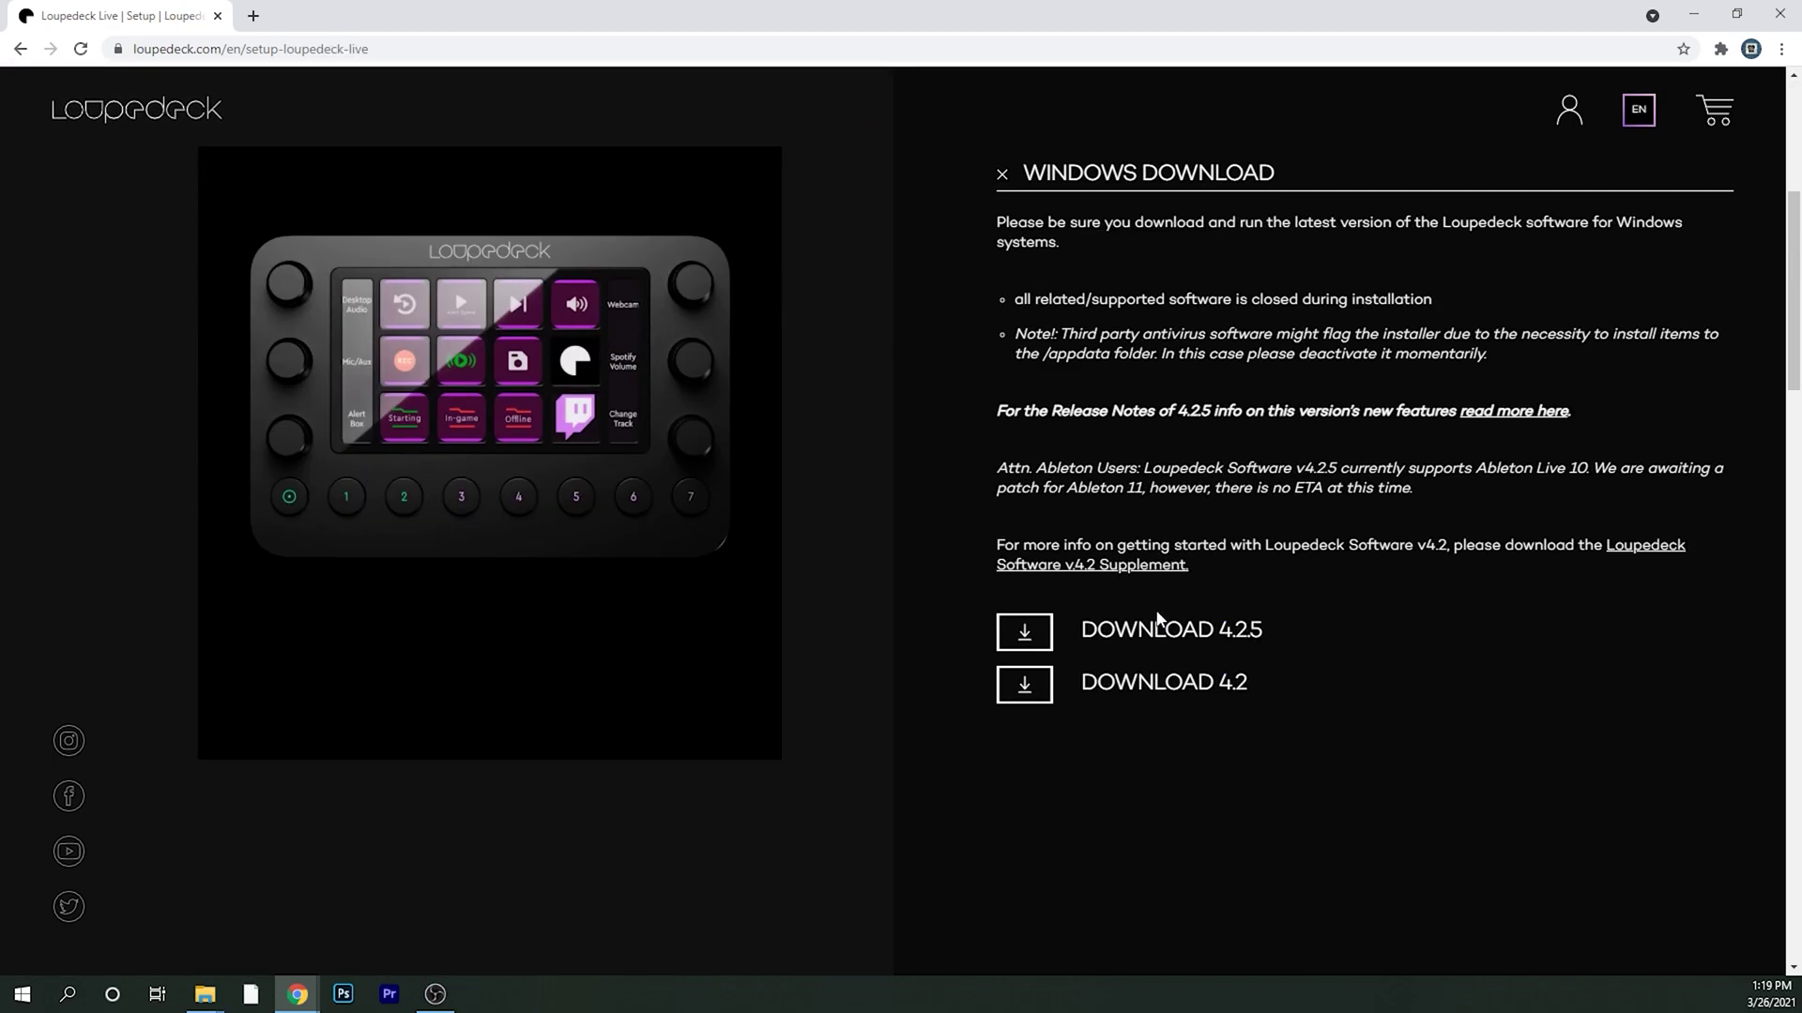
{"action": "left_click", "coordinate": [1140, 632]}
{"action": "left_click", "coordinate": [133, 944]}
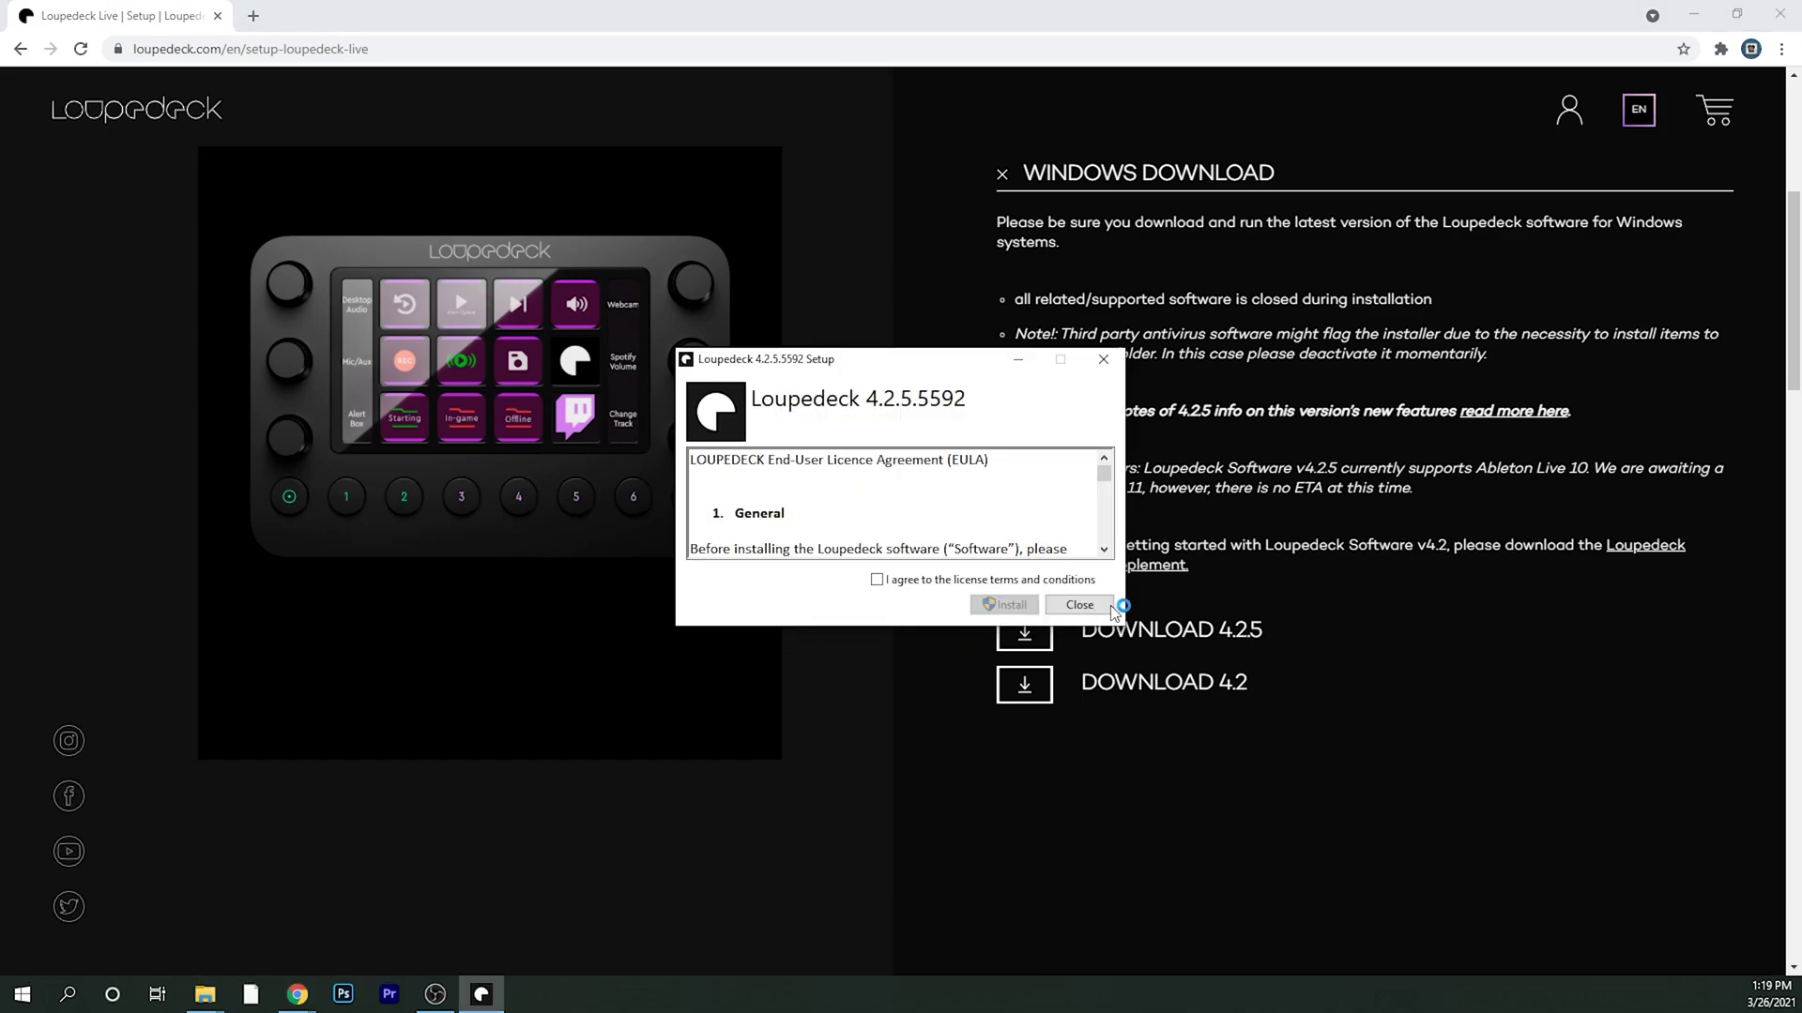
Install Loupedeck 4.2.5.5592, moving the Files in Use warning into view during setup
{"action": "left_click", "coordinate": [1004, 604]}
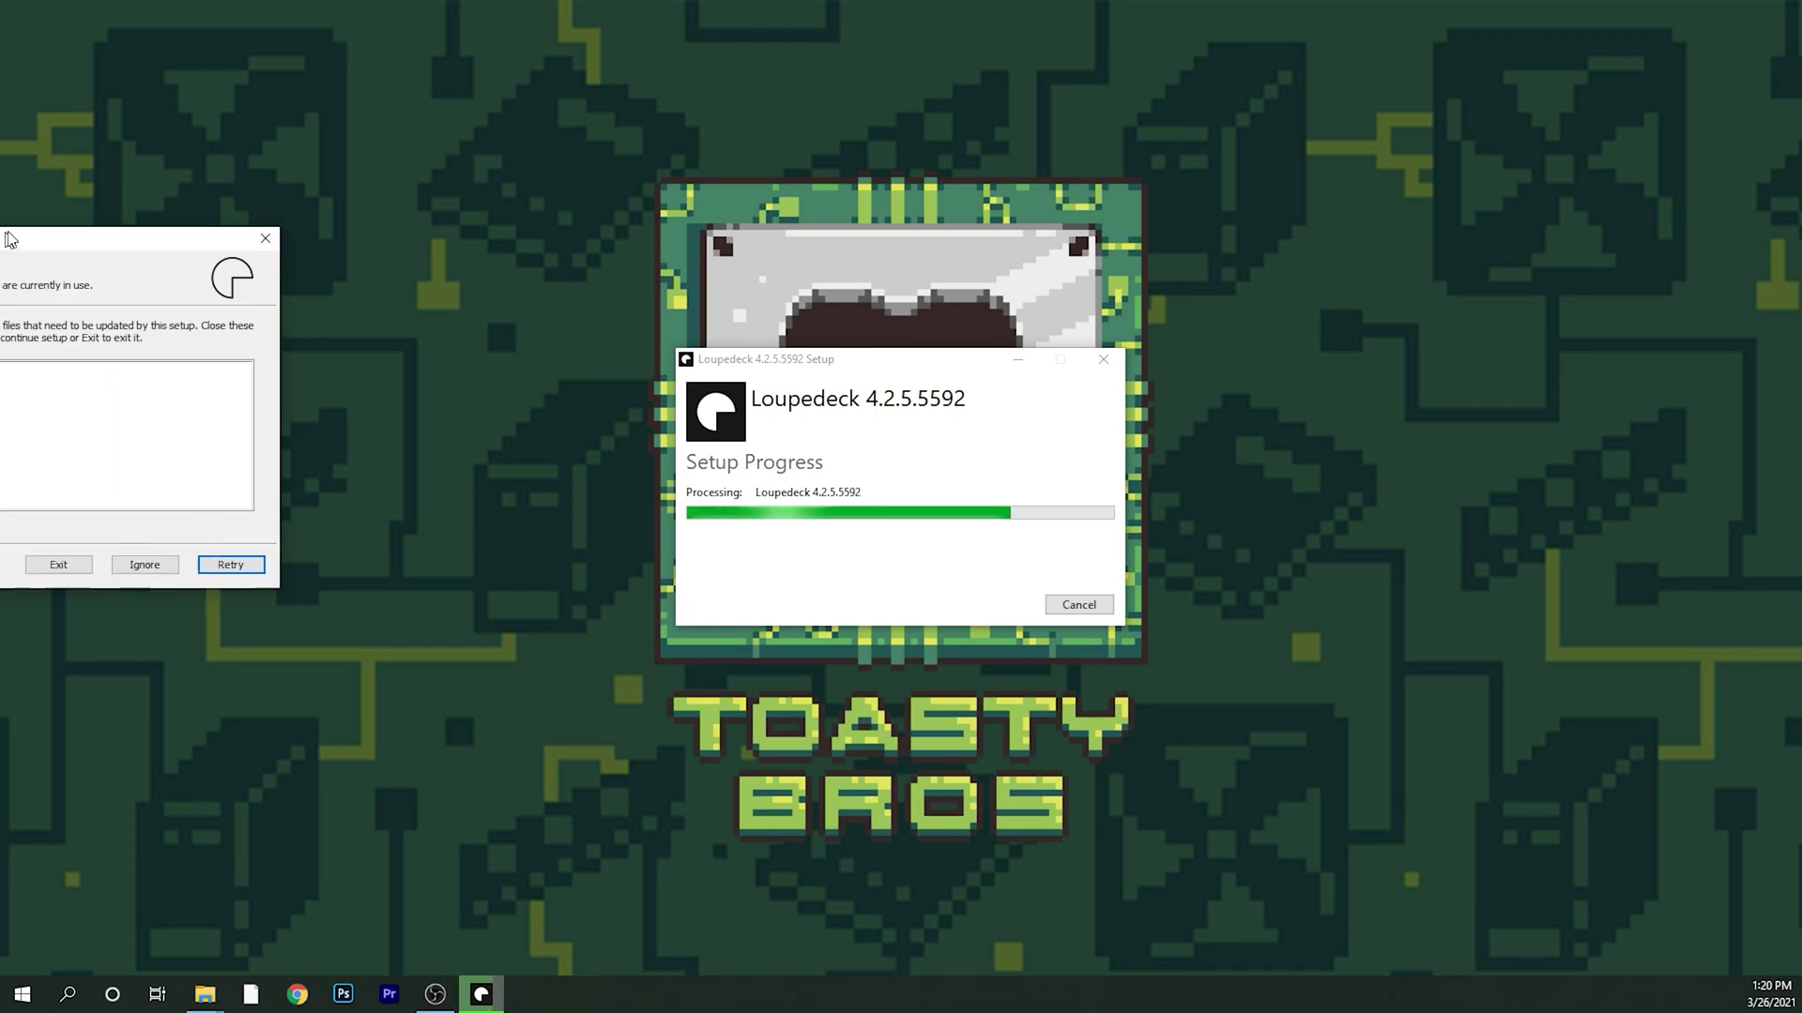
{"action": "left_click_drag", "start_coordinate": [169, 238], "coordinate": [519, 206]}
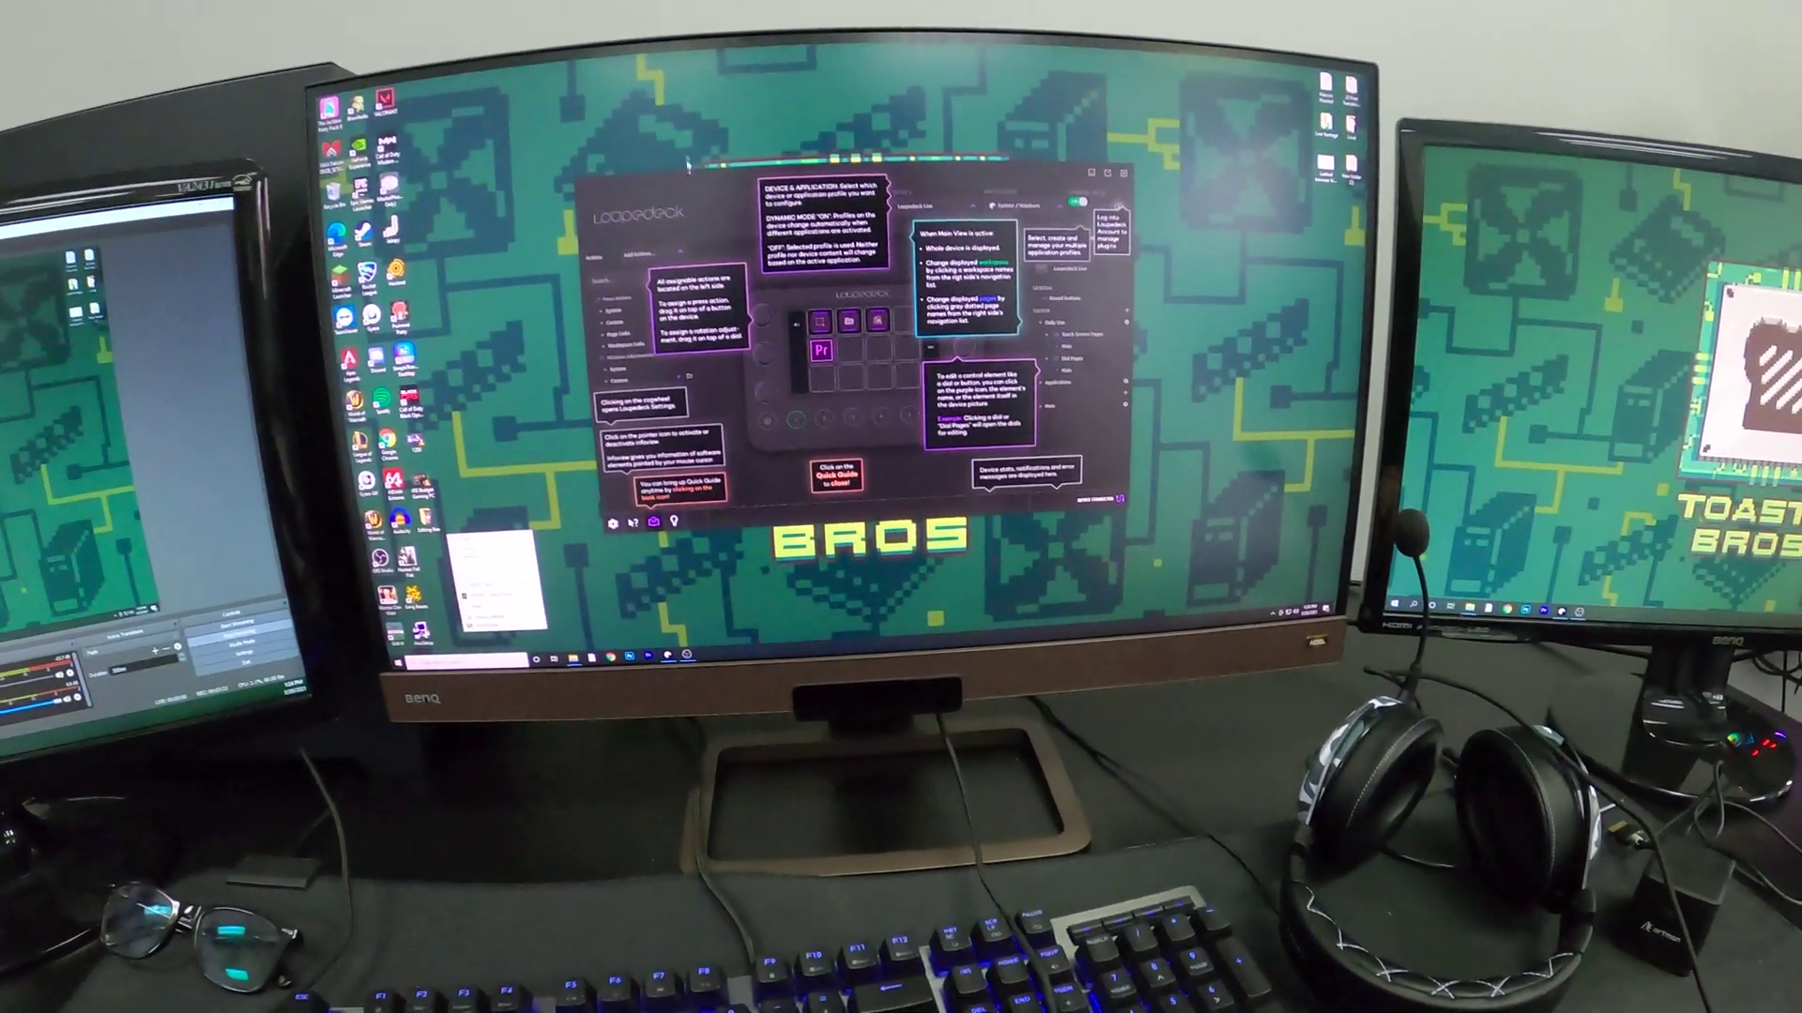
Close the Quick Guide overlay to reveal the Daily Use workspace's Main page
{"action": "left_click", "coordinate": [795, 328]}
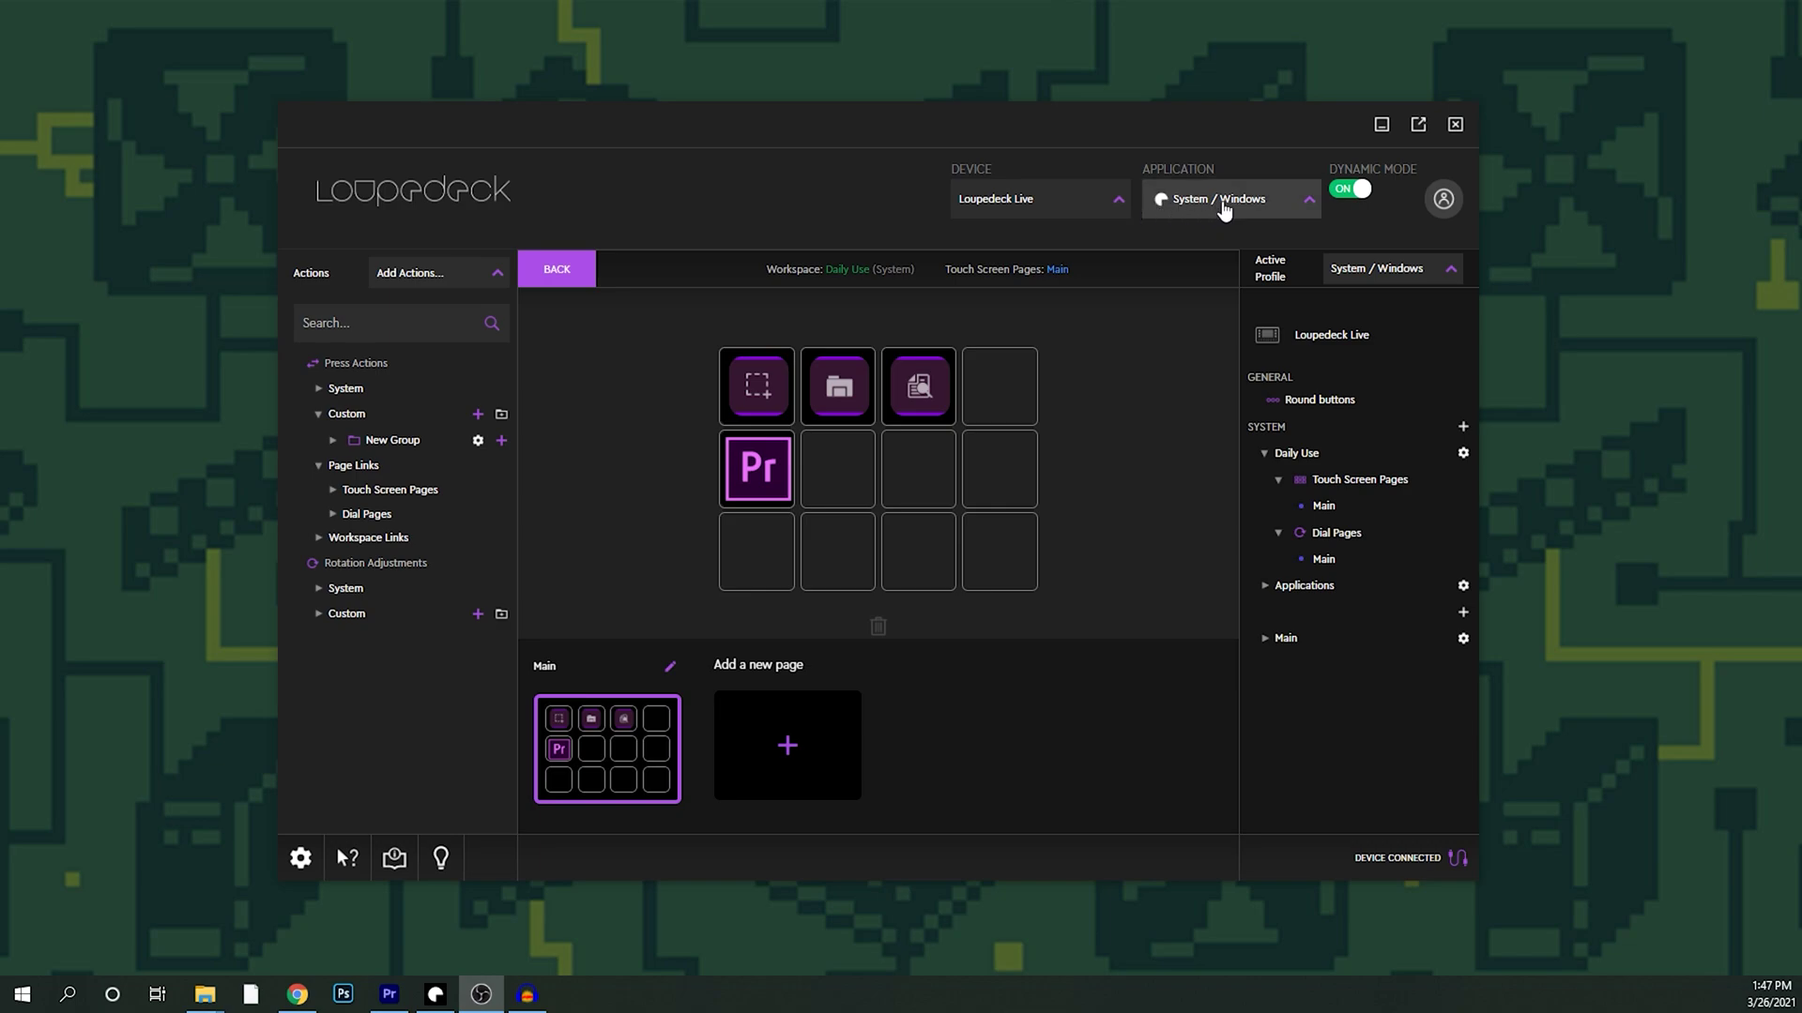
Switch the Loupedeck Live to the Premiere Pro application profile
{"action": "left_click", "coordinate": [1094, 207]}
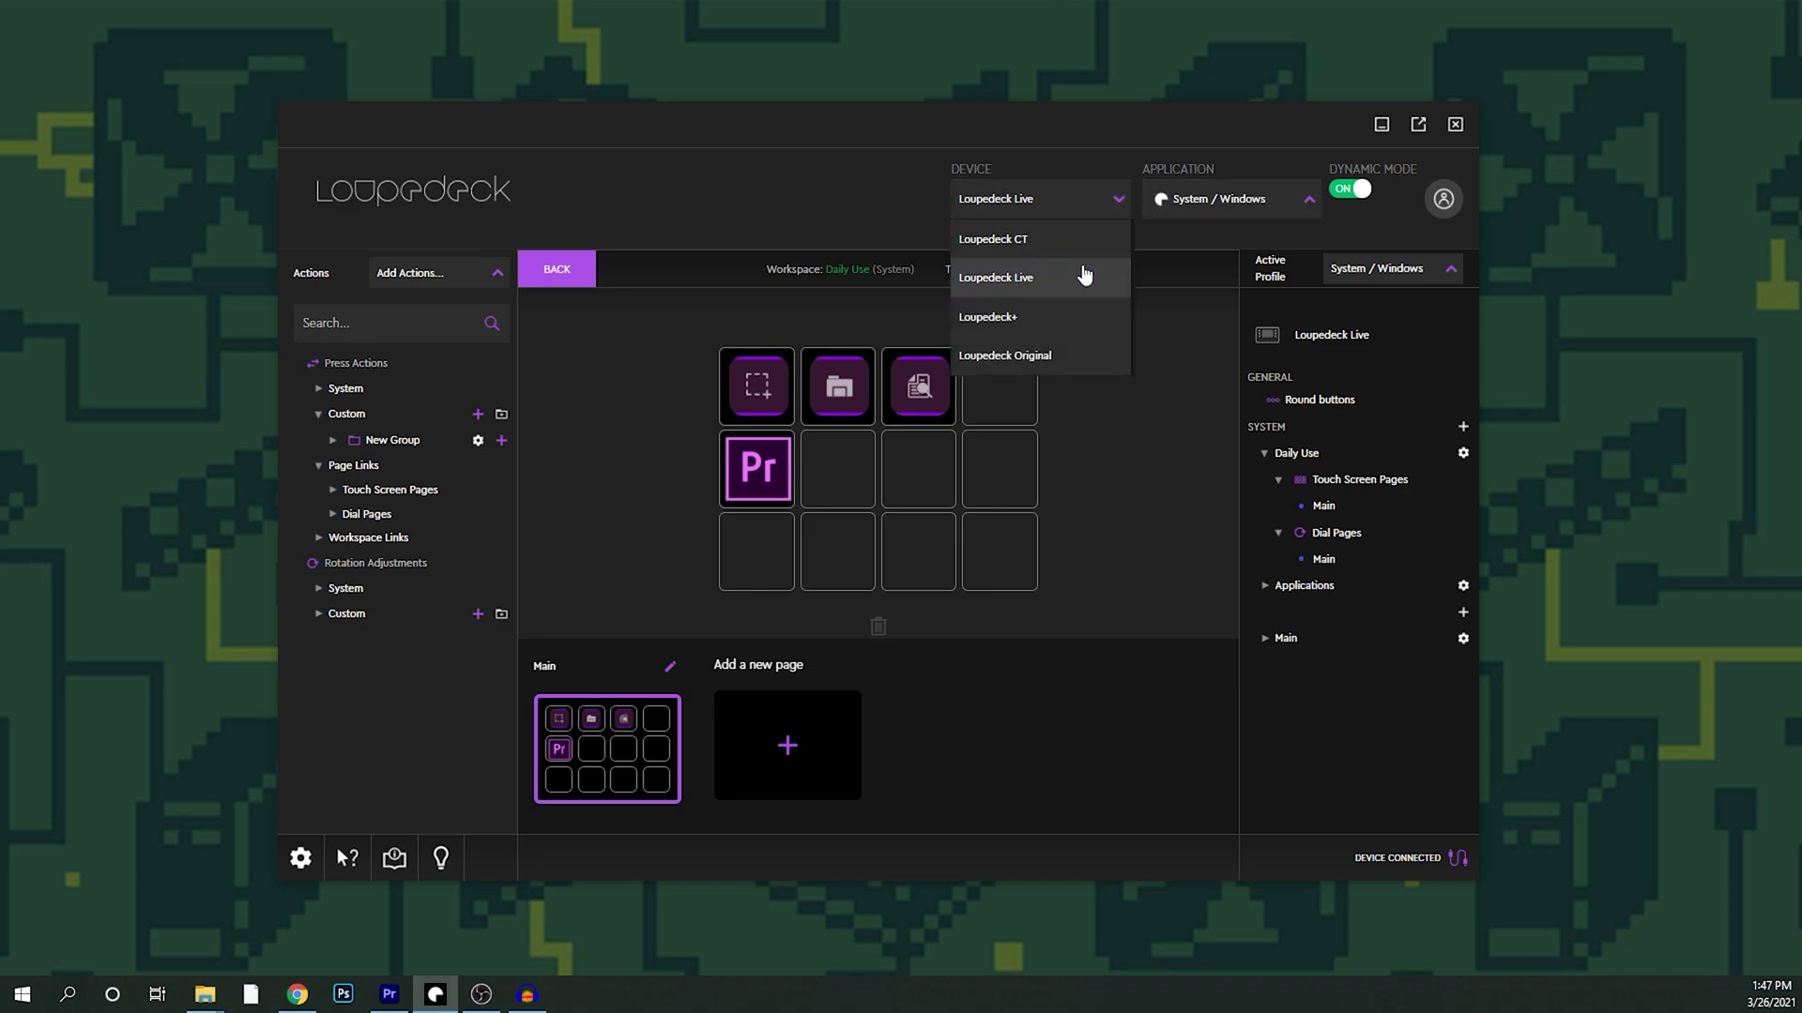
{"action": "left_click", "coordinate": [1192, 201]}
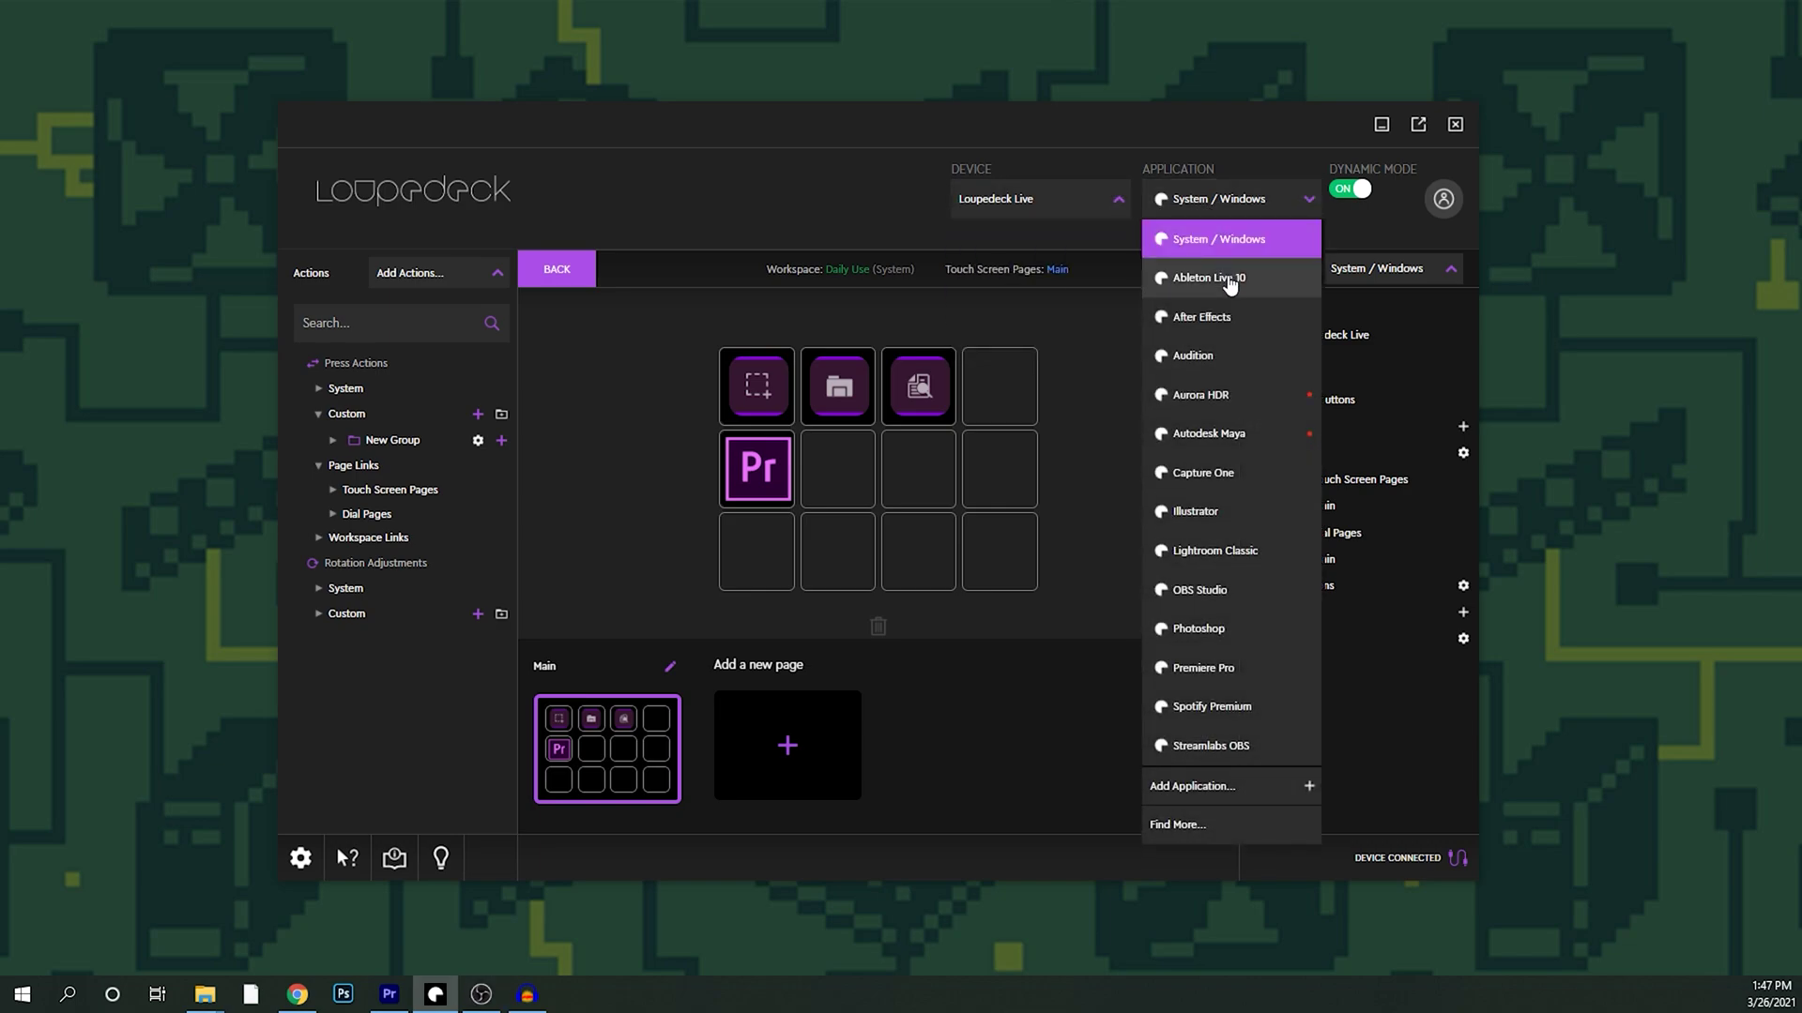
{"action": "left_click", "coordinate": [1215, 666]}
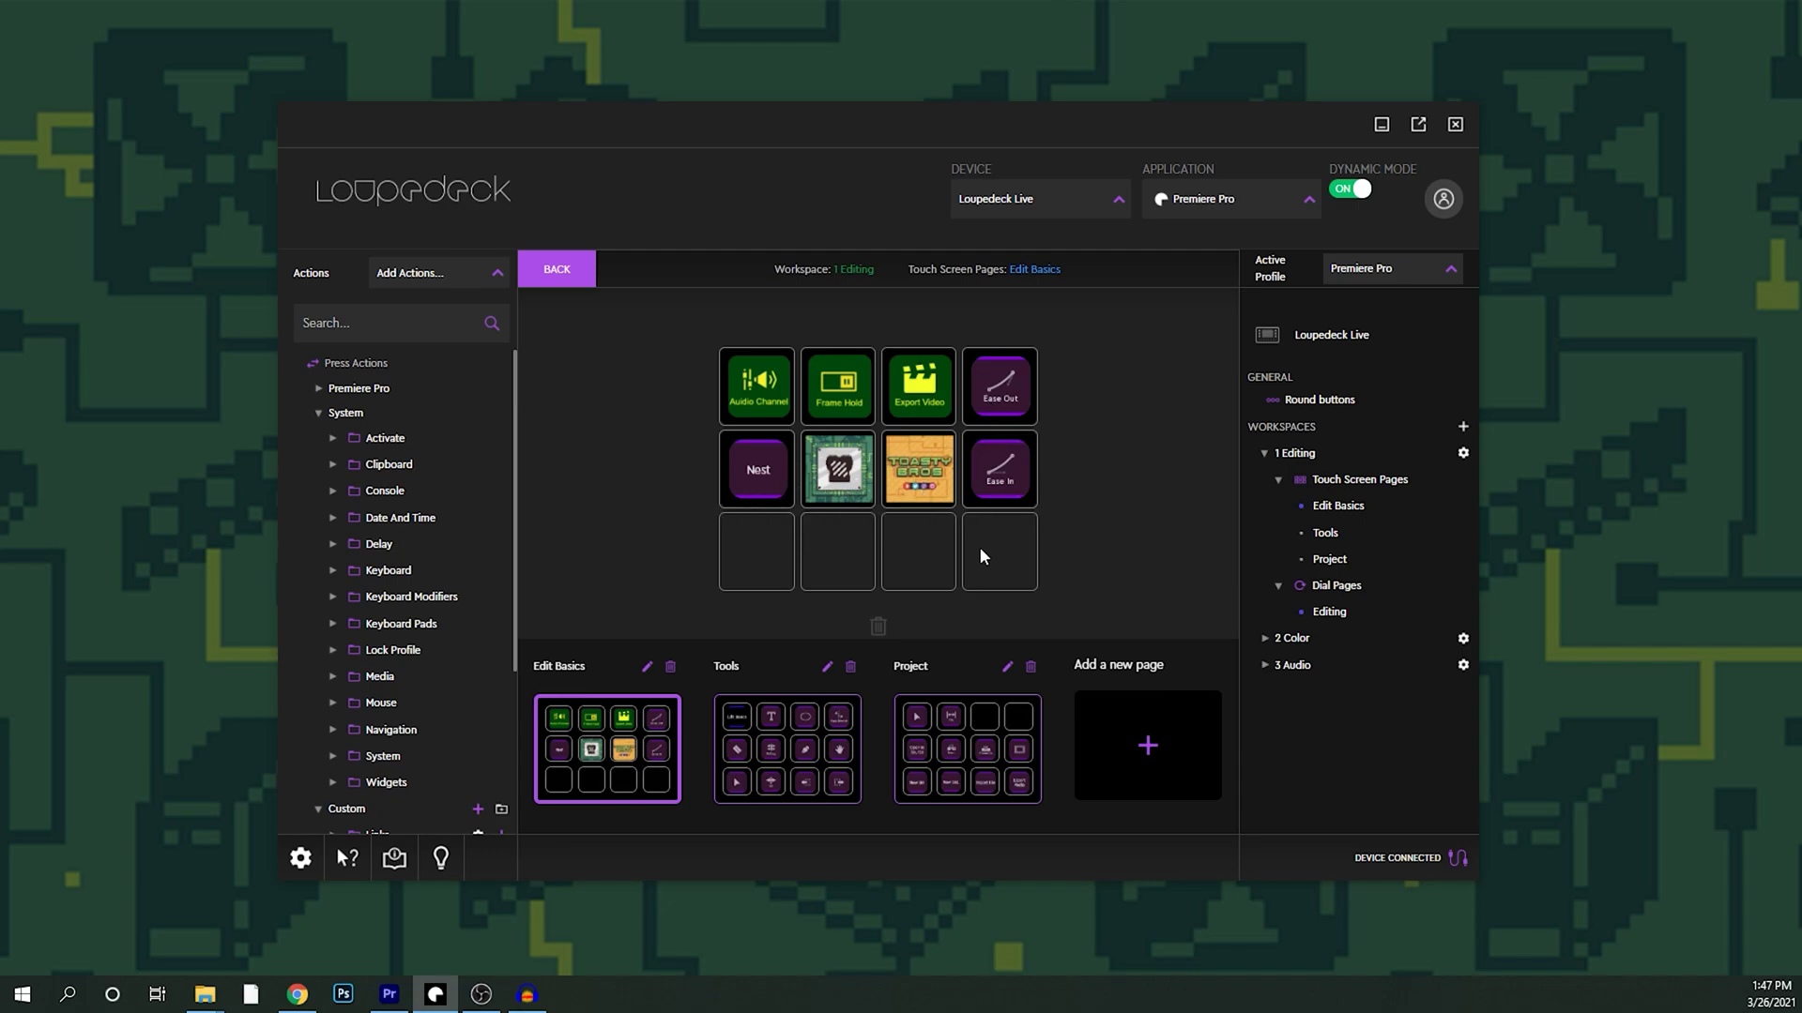
Expand Premiere Pro > Clip in the actions list and drag a clip action onto an empty key
{"action": "left_click_drag", "start_coordinate": [512, 483], "coordinate": [526, 589]}
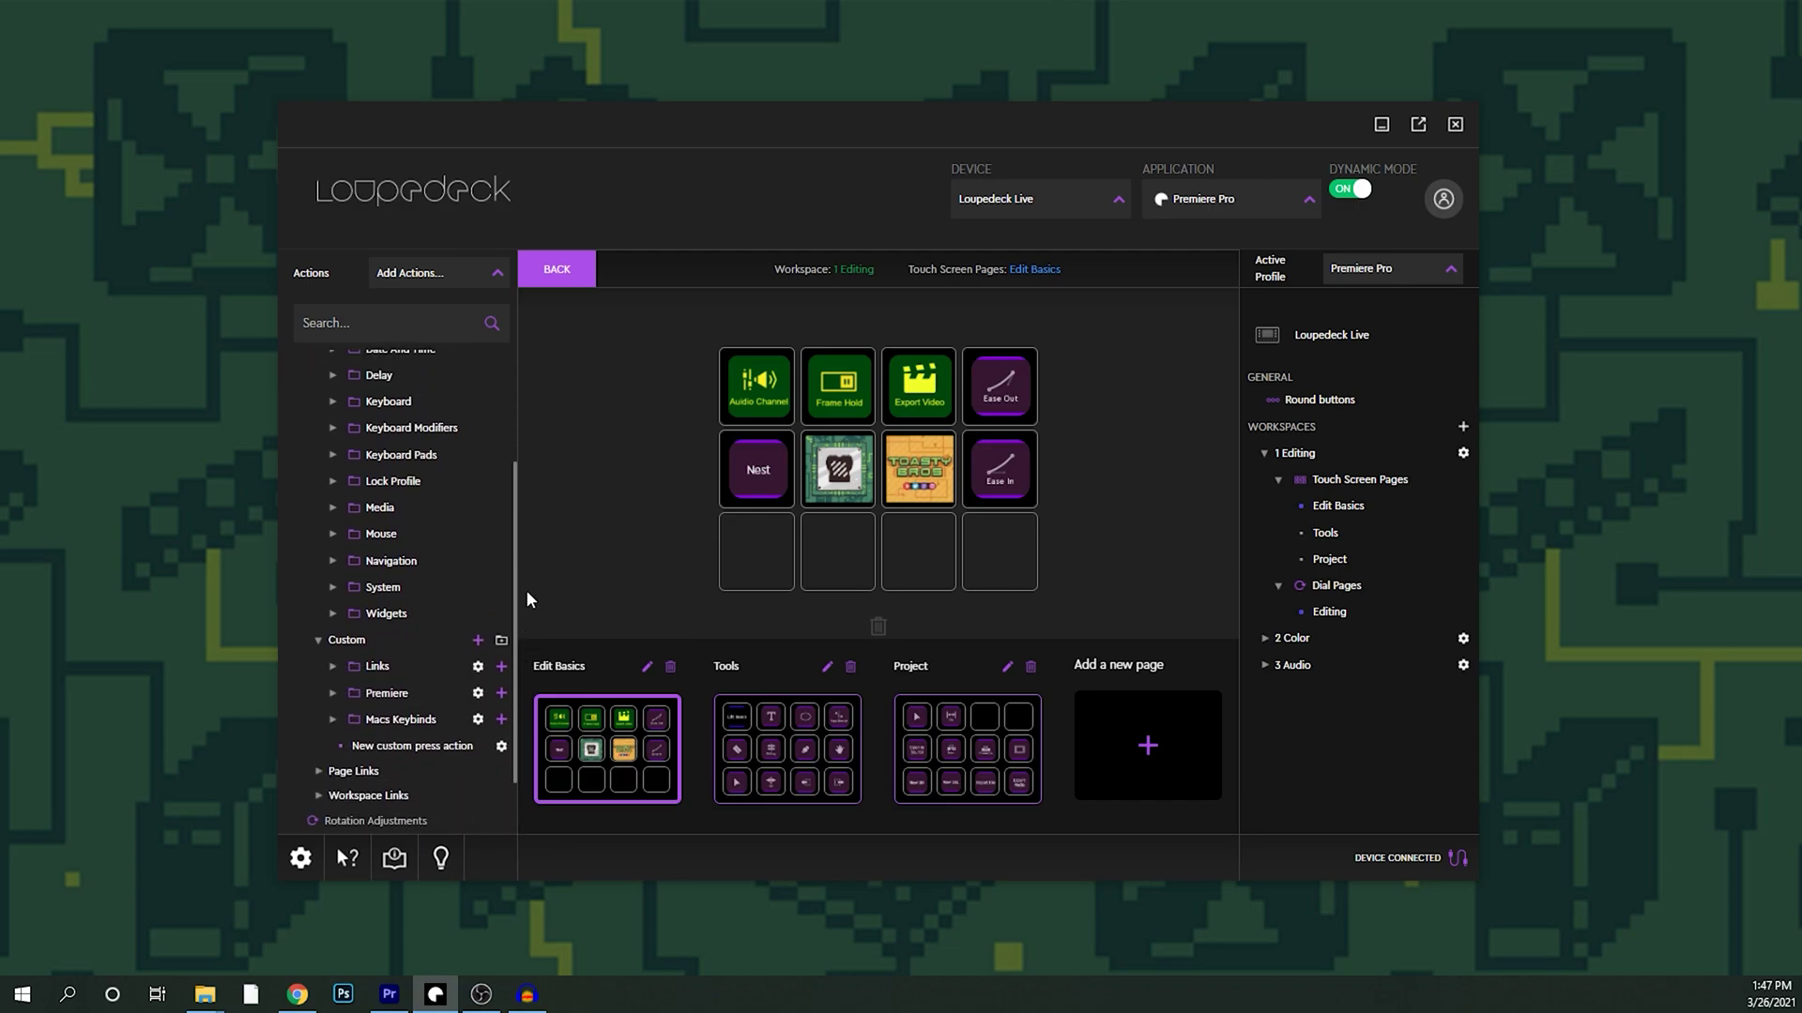
{"action": "left_click", "coordinate": [333, 454]}
{"action": "left_click", "coordinate": [333, 455]}
{"action": "scroll", "coordinate": [343, 455], "scroll_direction": "up", "scroll_amount": 5}
{"action": "left_click", "coordinate": [336, 438]}
{"action": "left_click", "coordinate": [336, 438]}
{"action": "left_click", "coordinate": [319, 414]}
{"action": "left_click", "coordinate": [318, 388]}
{"action": "scroll", "coordinate": [335, 486], "scroll_direction": "down", "scroll_amount": 3}
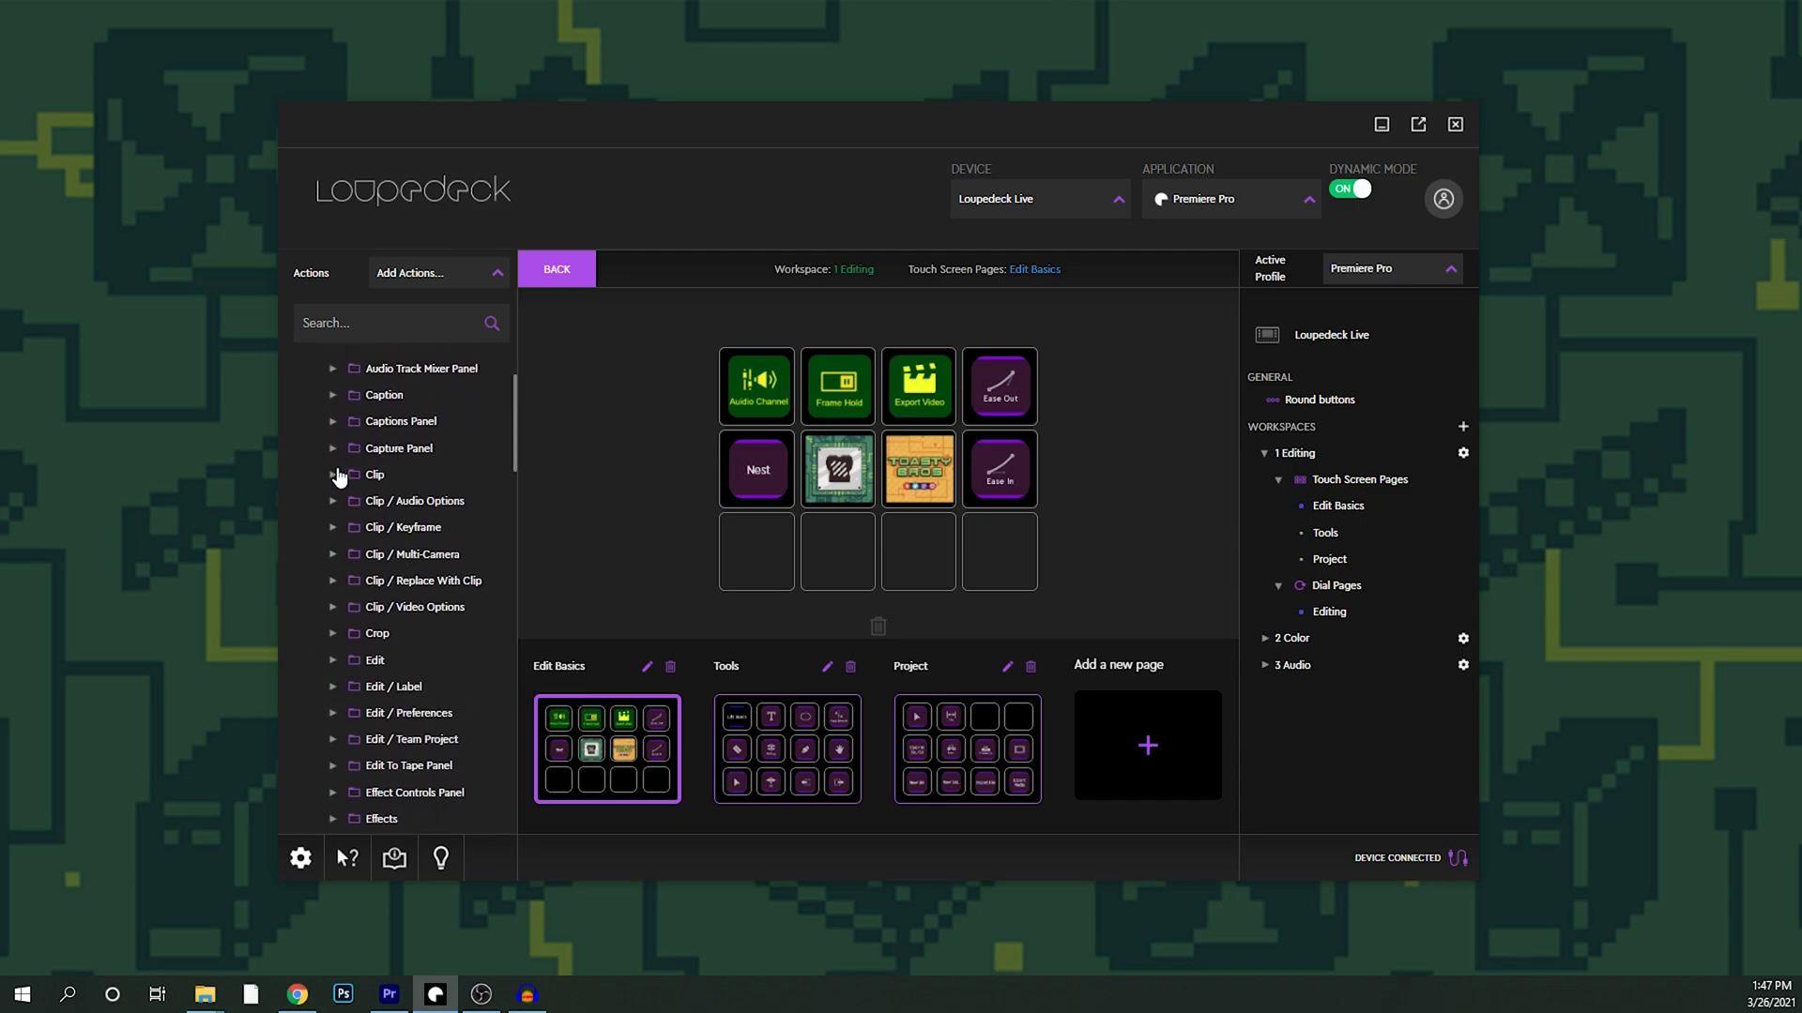
{"action": "left_click", "coordinate": [334, 475]}
{"action": "scroll", "coordinate": [356, 525], "scroll_direction": "down", "scroll_amount": 2}
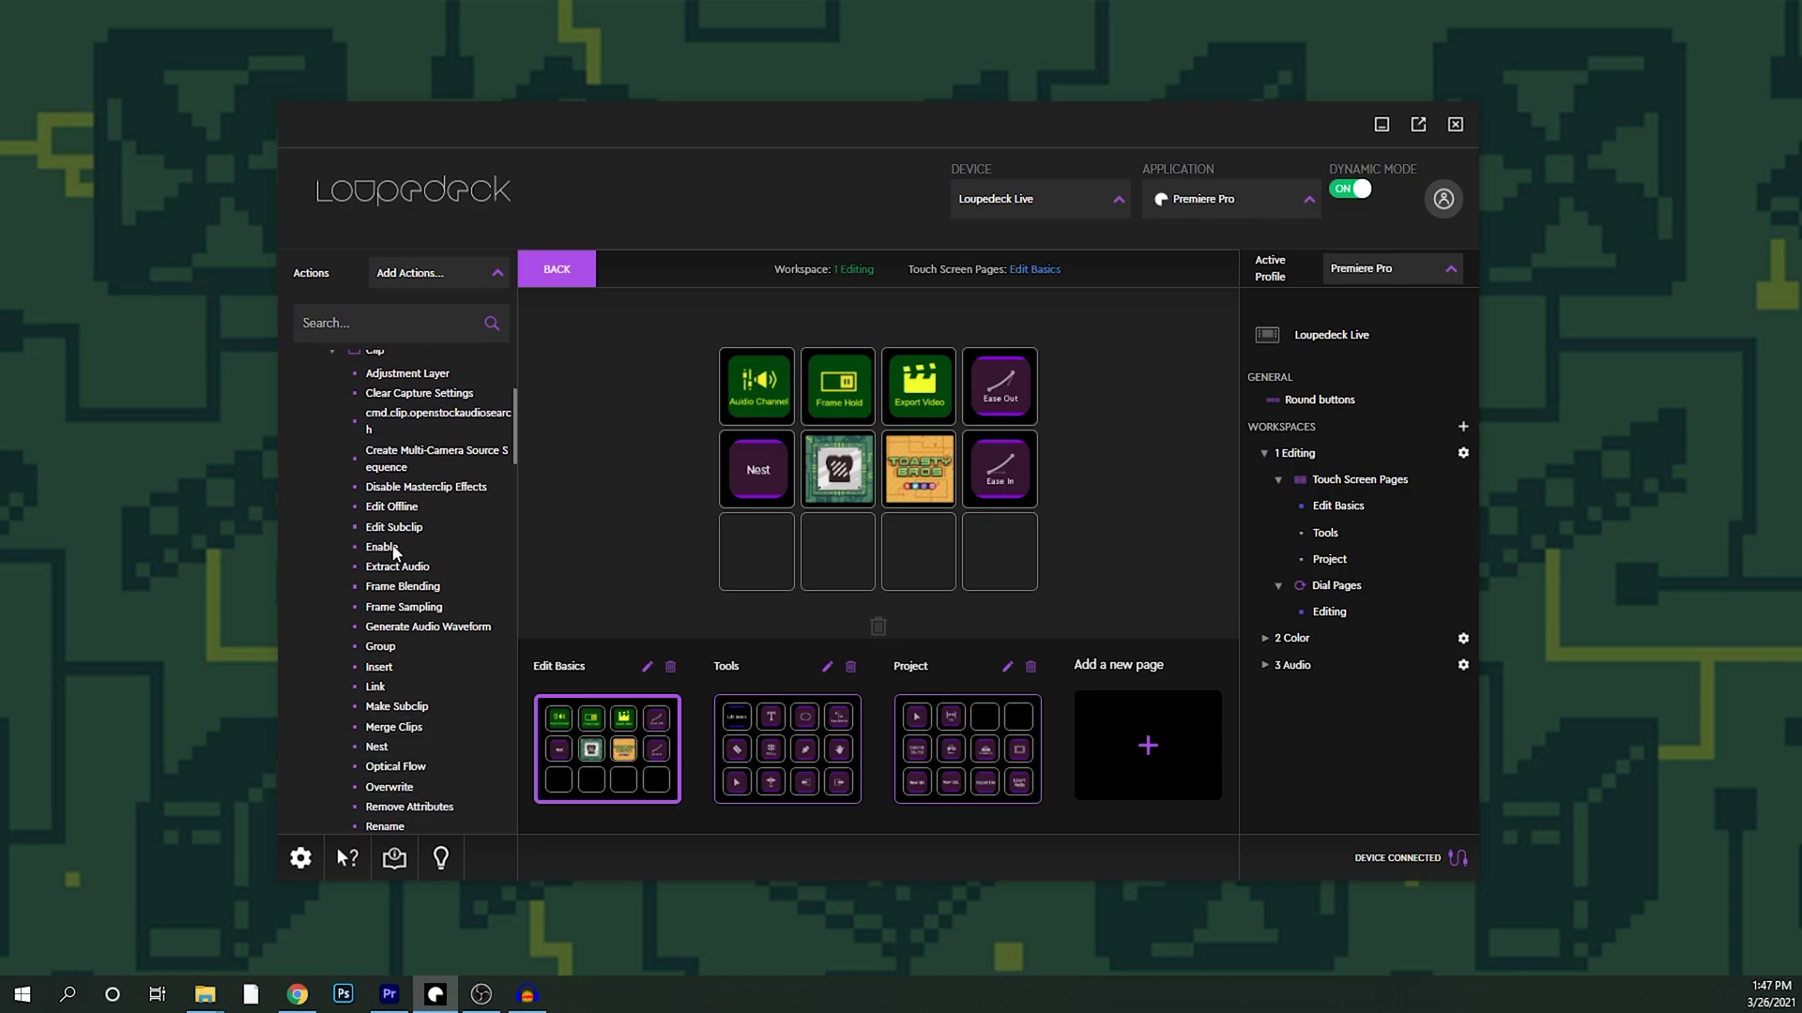
{"action": "left_click_drag", "start_coordinate": [530, 534], "coordinate": [417, 561]}
Place Extract Audio on the bottom-left key and set the Key Creator background to olive
{"action": "left_click_drag", "start_coordinate": [731, 552], "coordinate": [741, 555]}
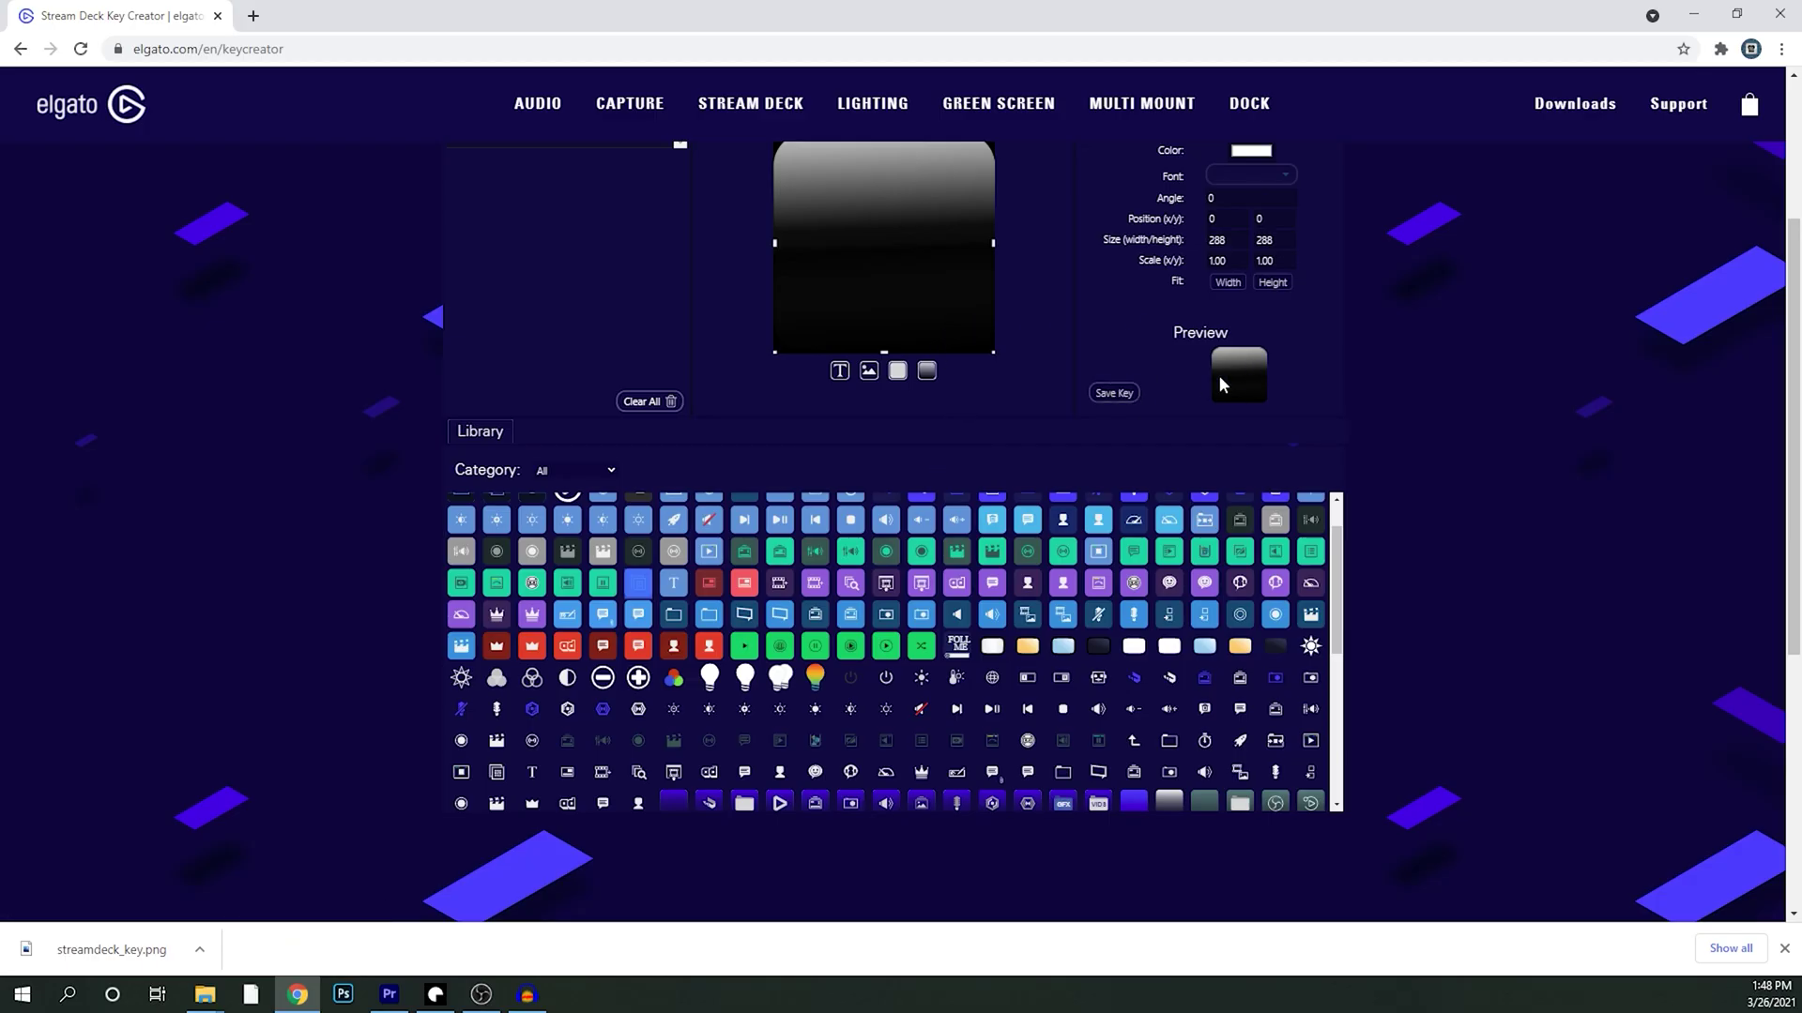
{"action": "scroll", "coordinate": [1219, 375], "scroll_direction": "up", "scroll_amount": 1}
{"action": "left_click", "coordinate": [1251, 212]}
{"action": "left_click", "coordinate": [1400, 290]}
{"action": "left_click", "coordinate": [1312, 275]}
{"action": "left_click_drag", "start_coordinate": [1366, 375], "coordinate": [1405, 376]}
{"action": "left_click", "coordinate": [1313, 290]}
{"action": "left_click", "coordinate": [1387, 310]}
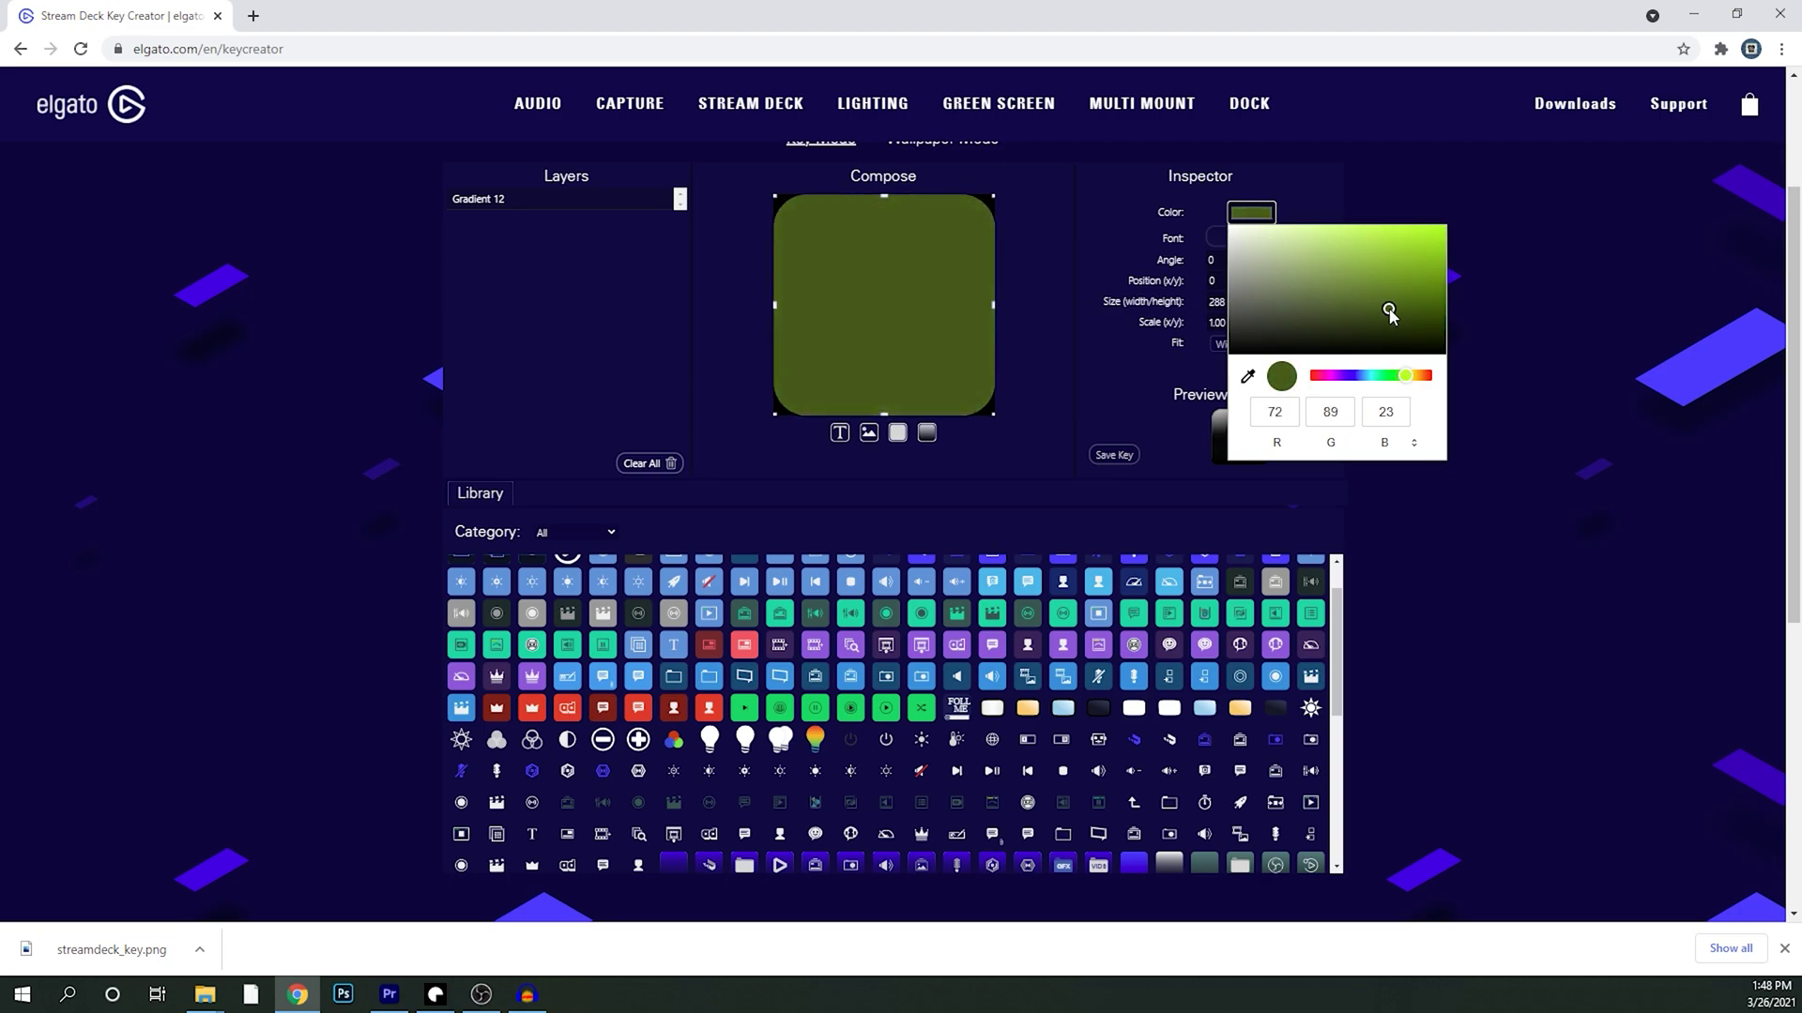
{"action": "left_click", "coordinate": [1535, 440]}
Add the rainbow bulb graphic and a text layer to the key, ready for editing
{"action": "left_click", "coordinate": [815, 738]}
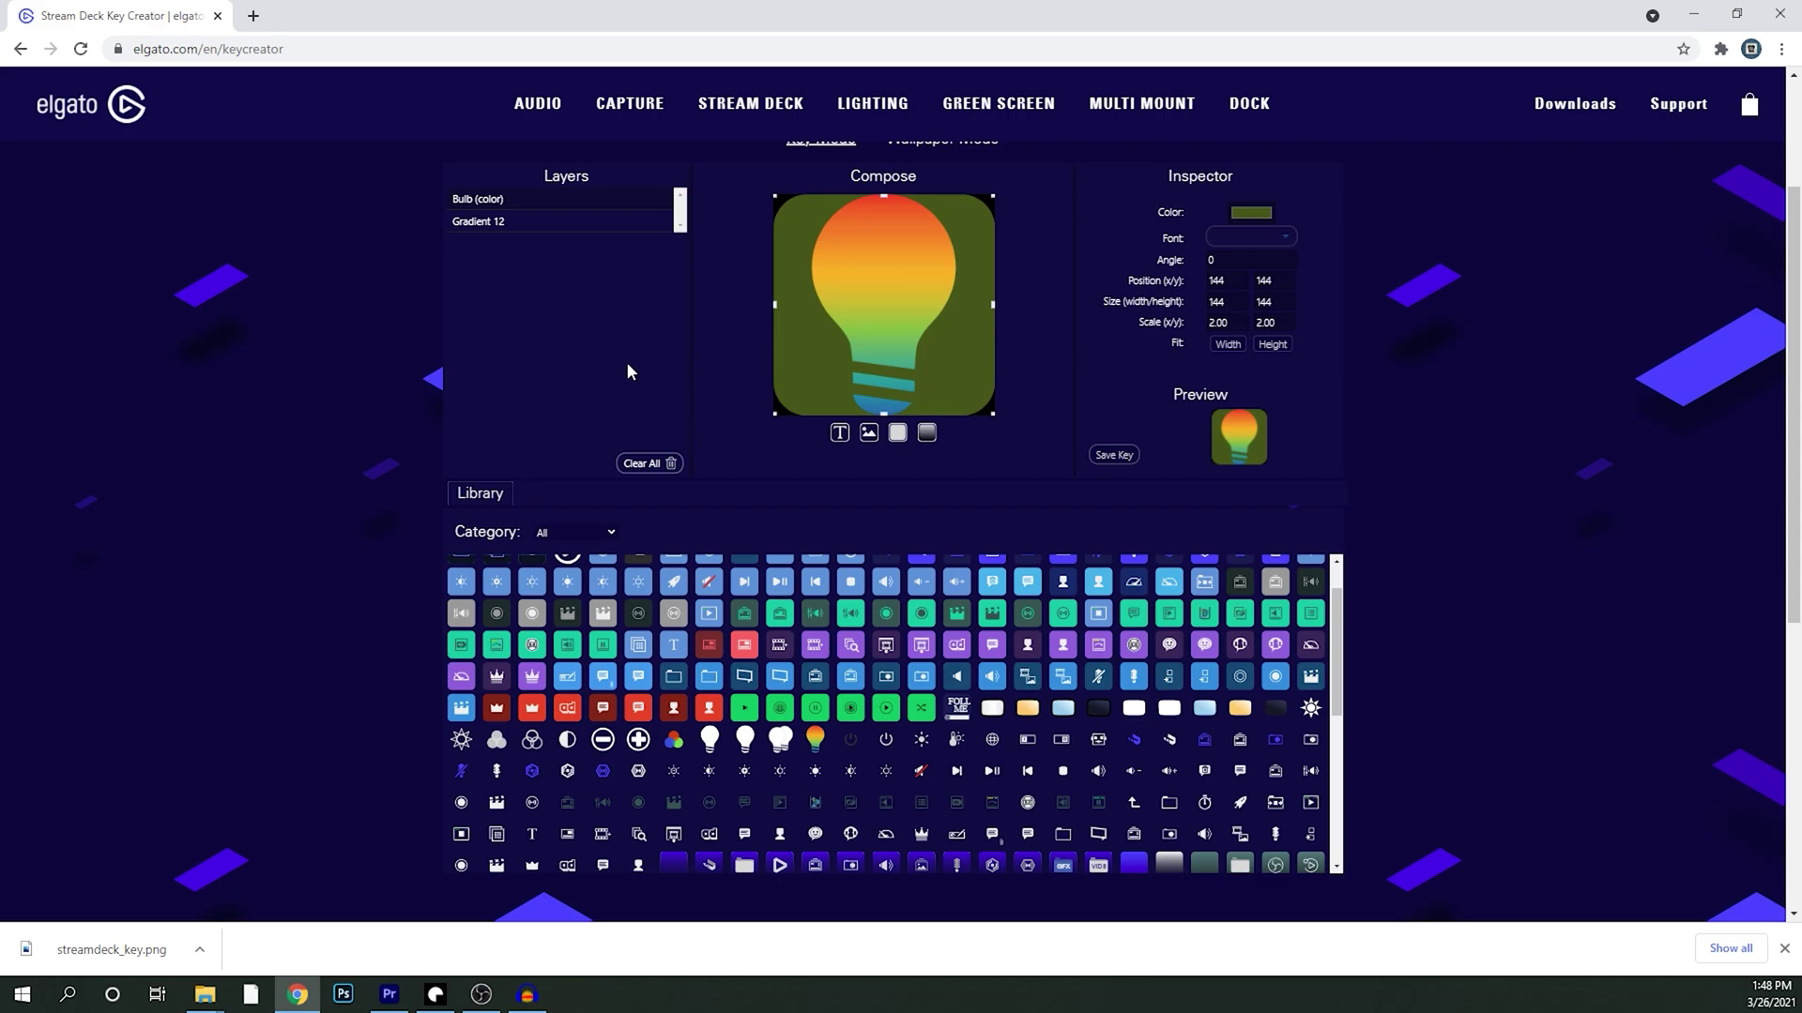
{"action": "left_click", "coordinate": [840, 433]}
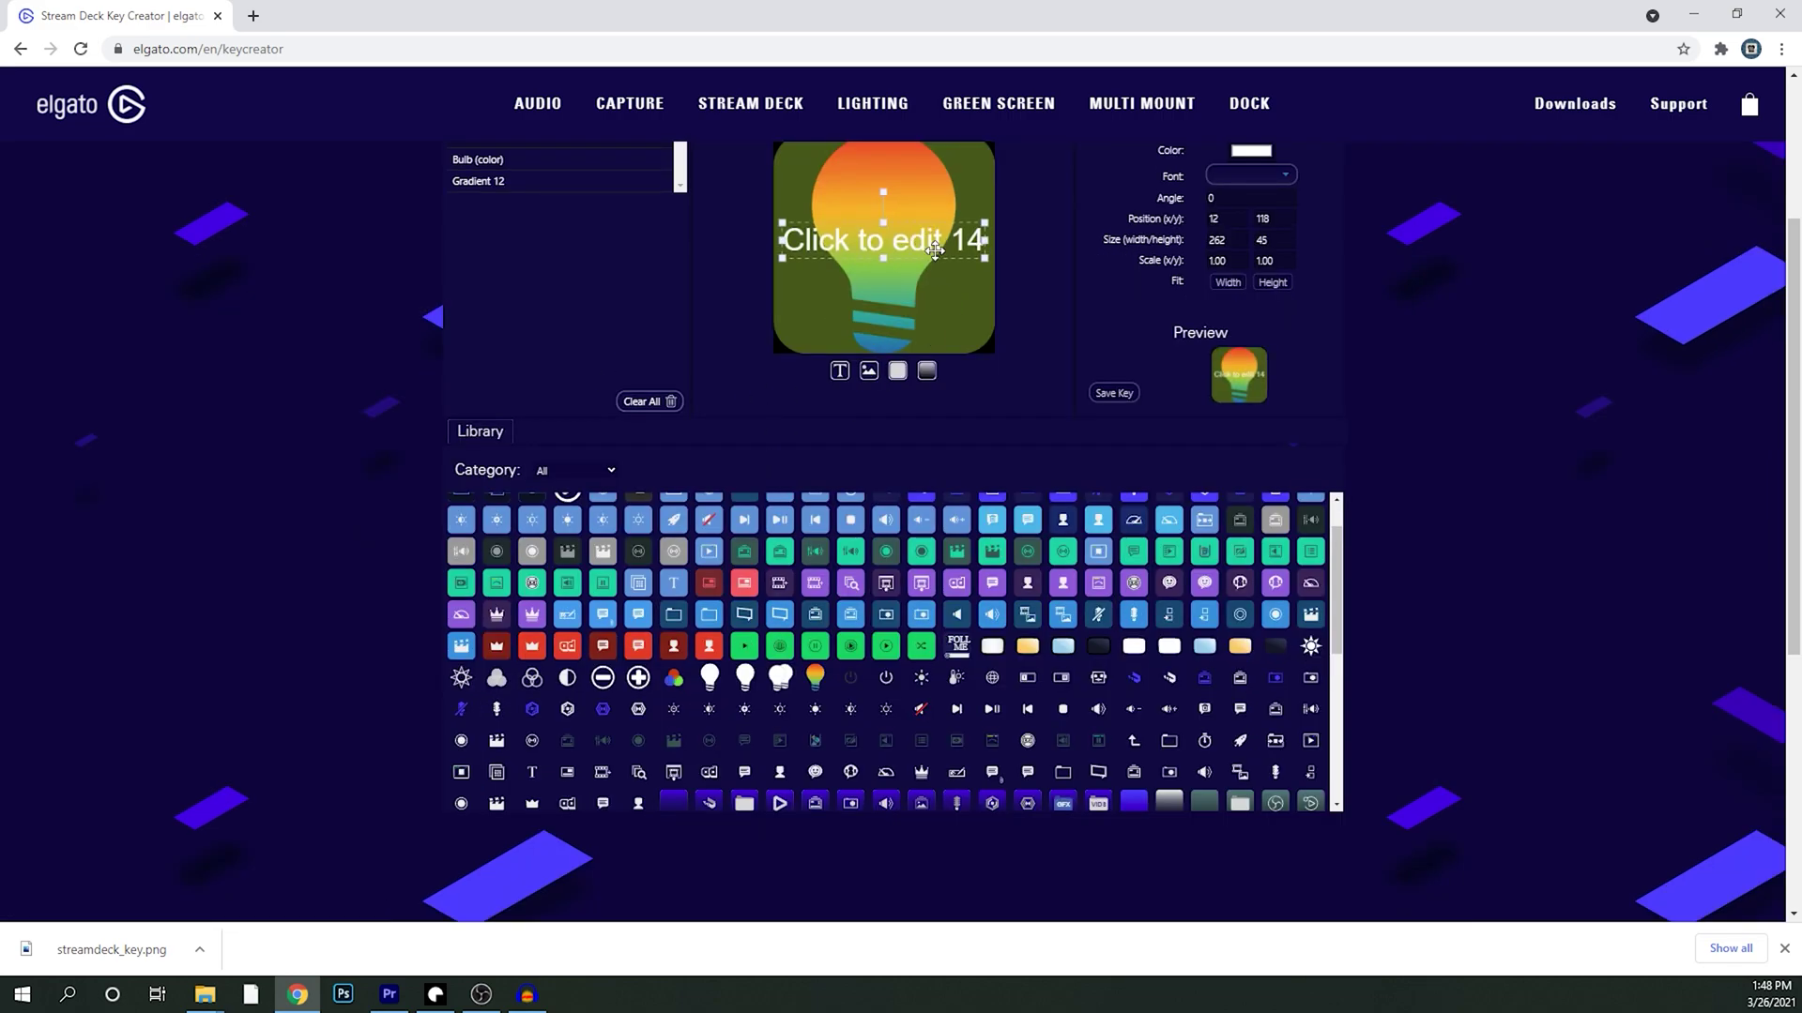
{"action": "double_click", "coordinate": [837, 237]}
Build a custom action from the Lumetri Scopes command, name it 'Lumetri Scopes', and save
{"action": "type", "text": "Lum"}
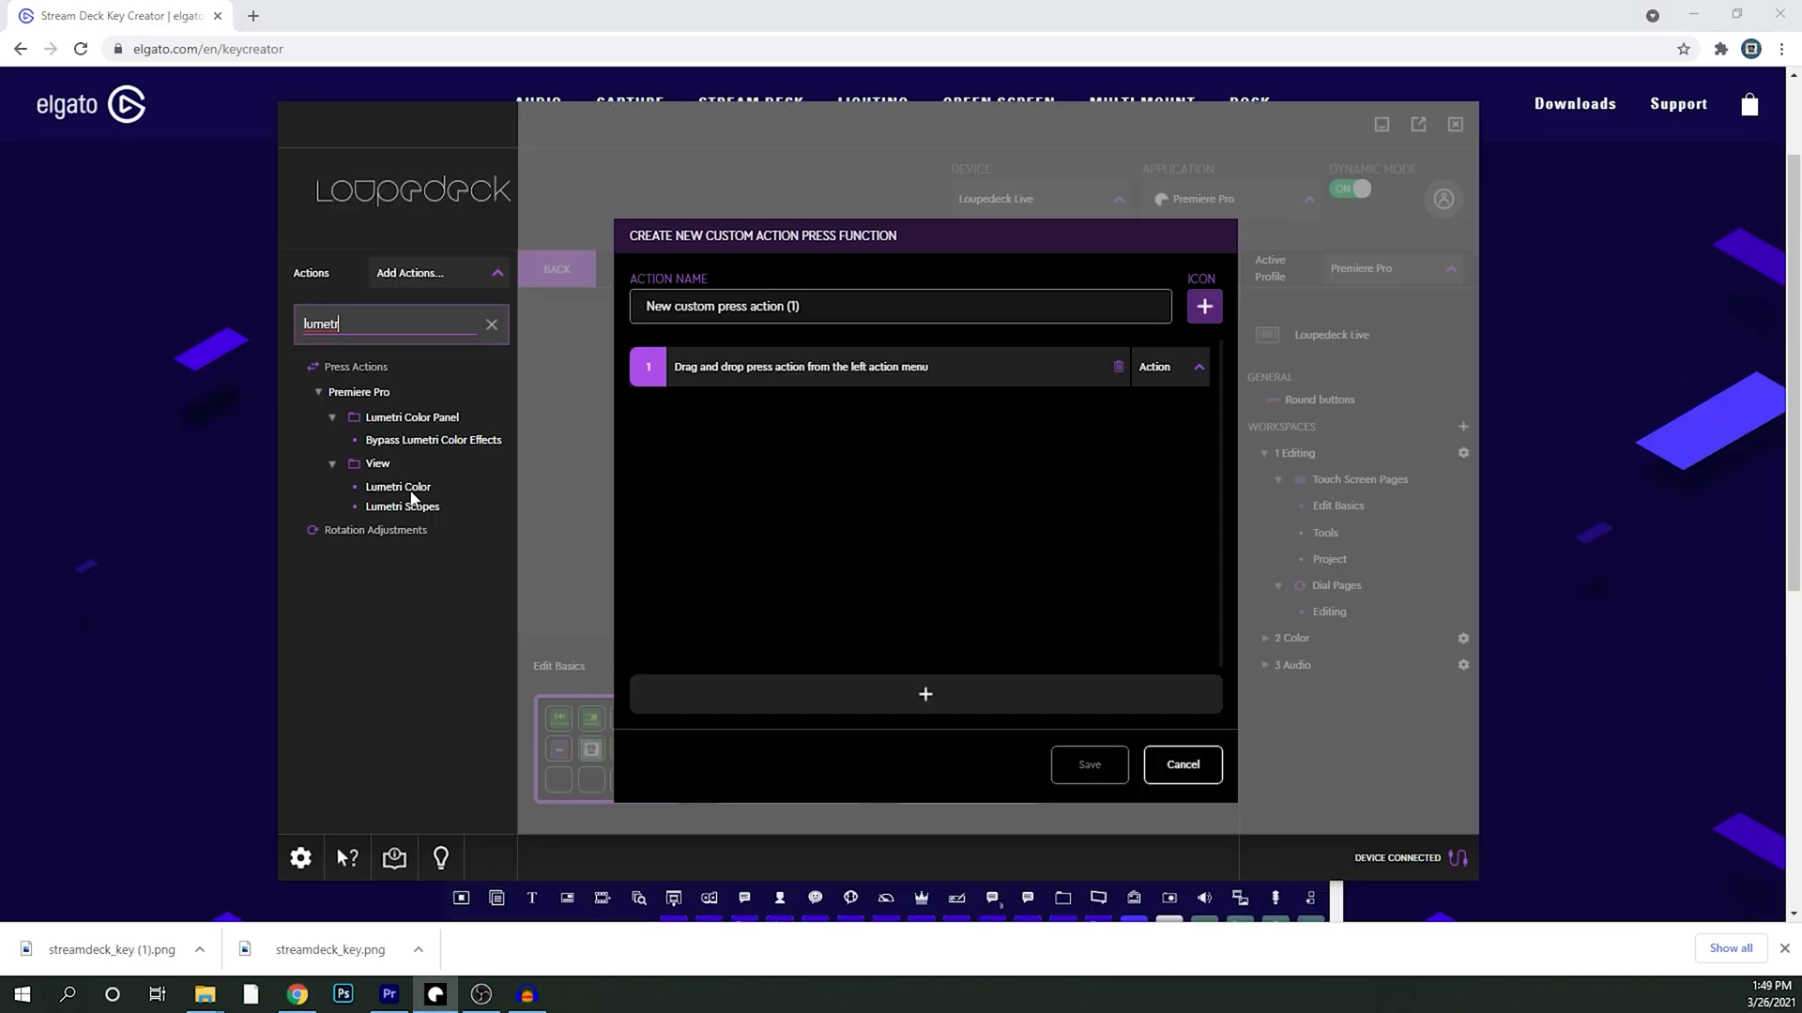
{"action": "left_click_drag", "start_coordinate": [692, 455], "coordinate": [792, 410]}
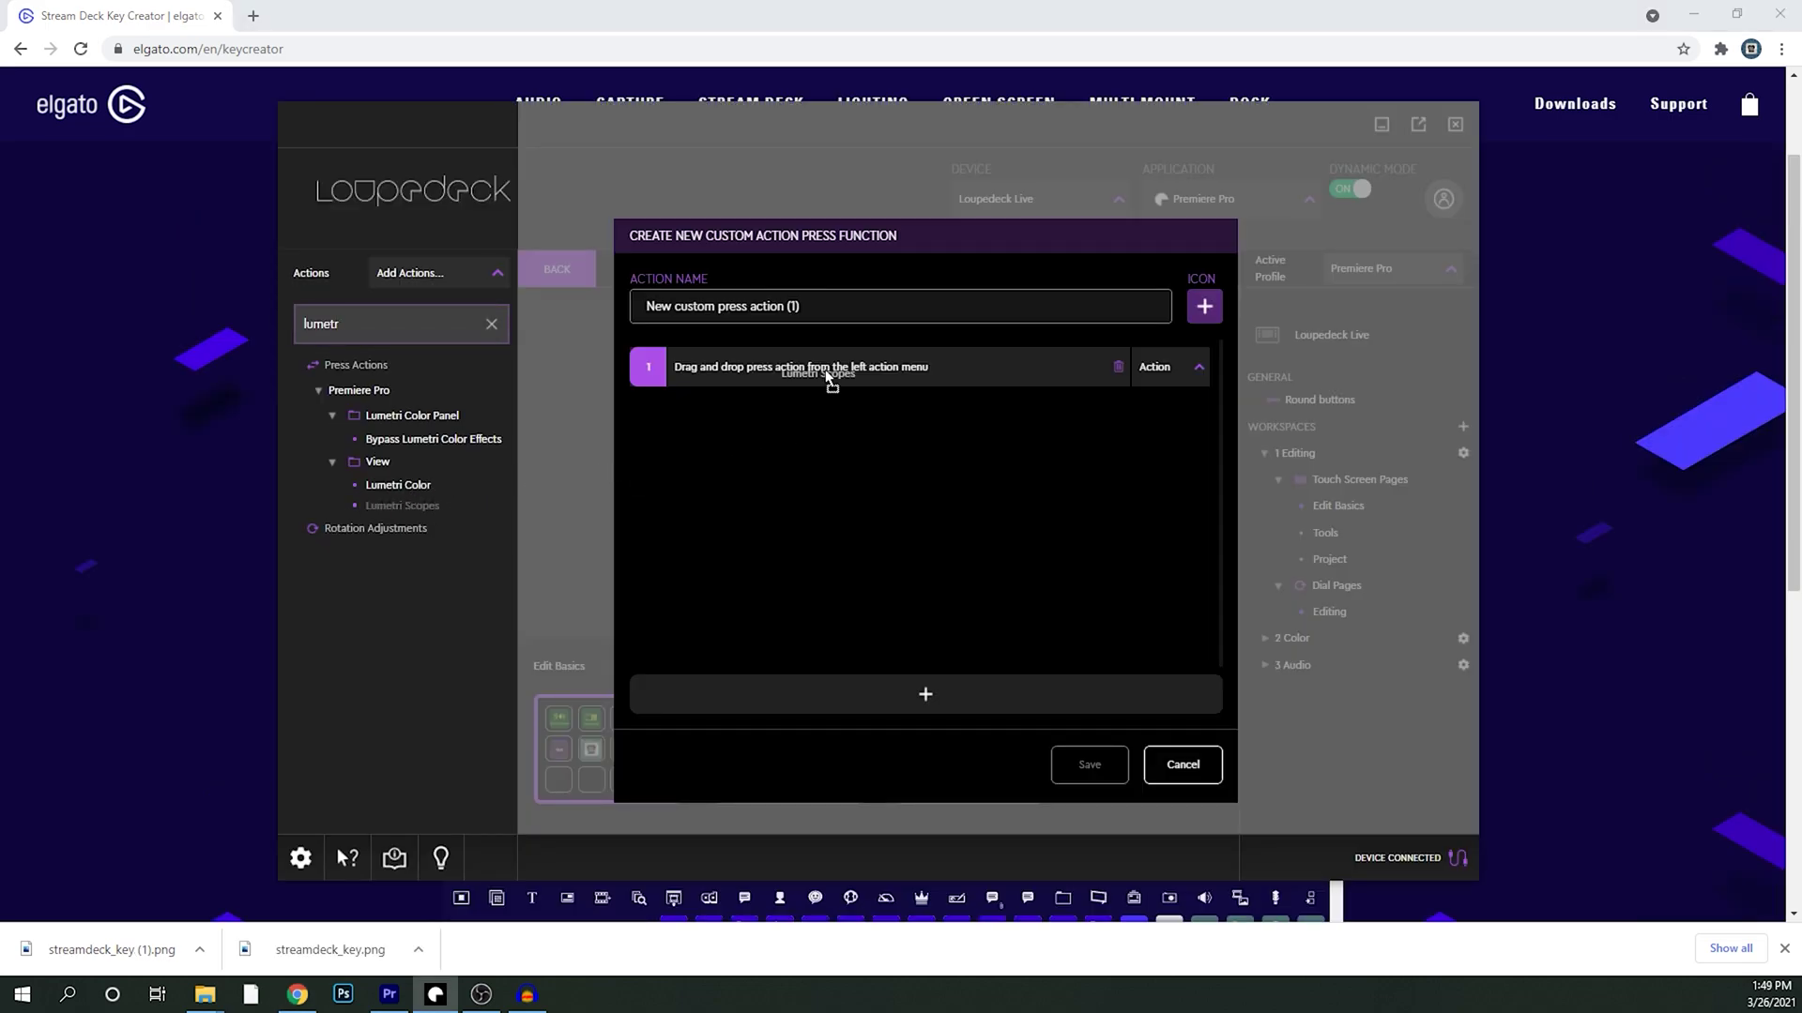
{"action": "triple_click", "coordinate": [851, 310]}
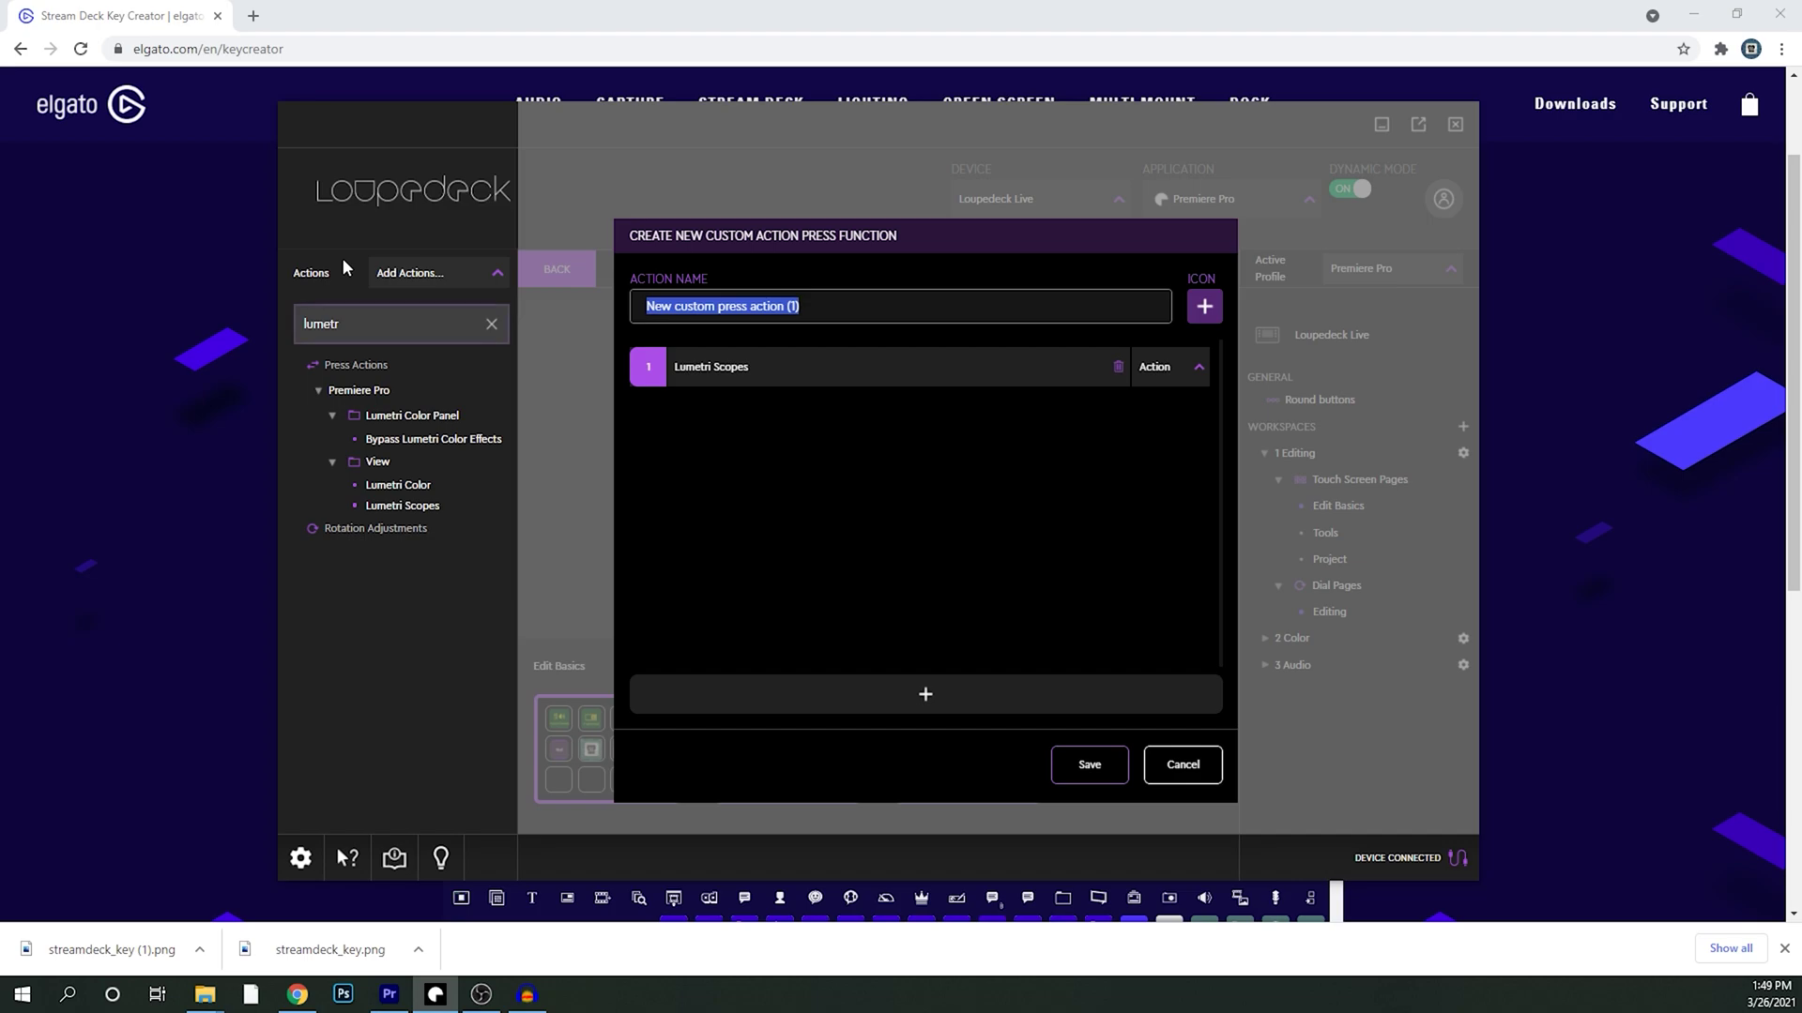
{"action": "type", "text": "Lumetri Sco"}
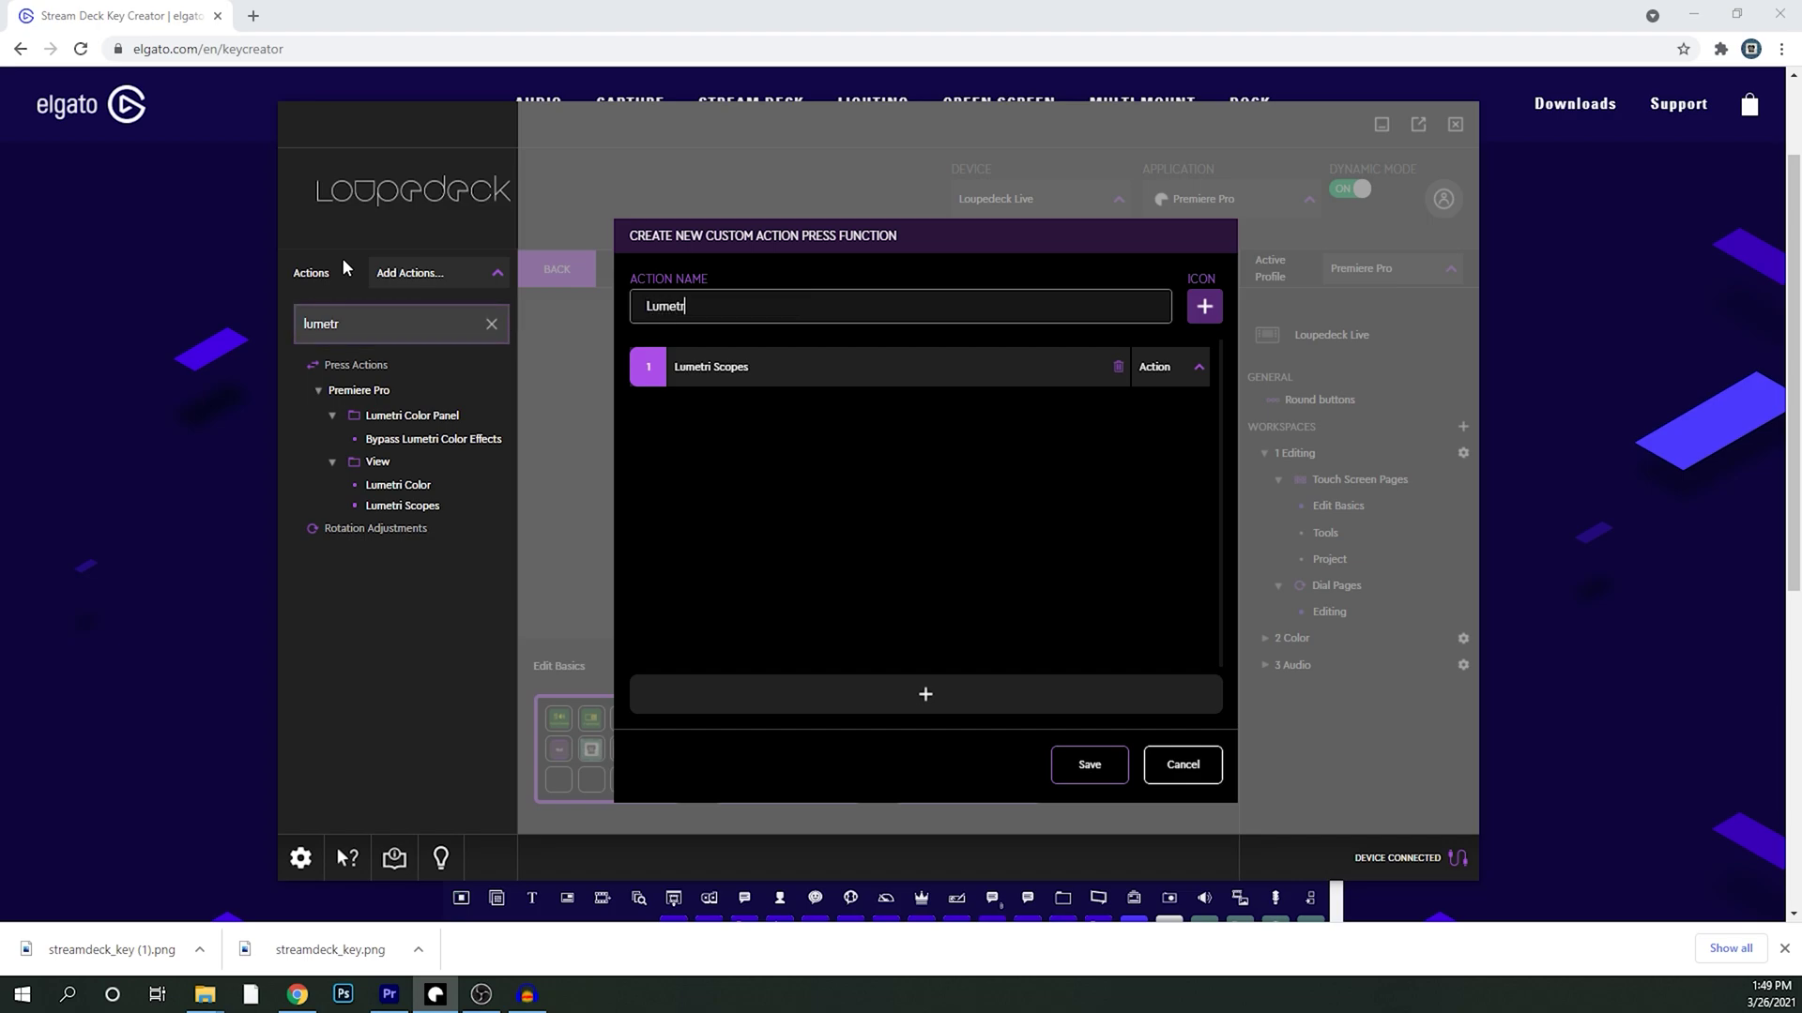
{"action": "type", "text": "pes C"}
{"action": "left_click", "coordinate": [1088, 765]}
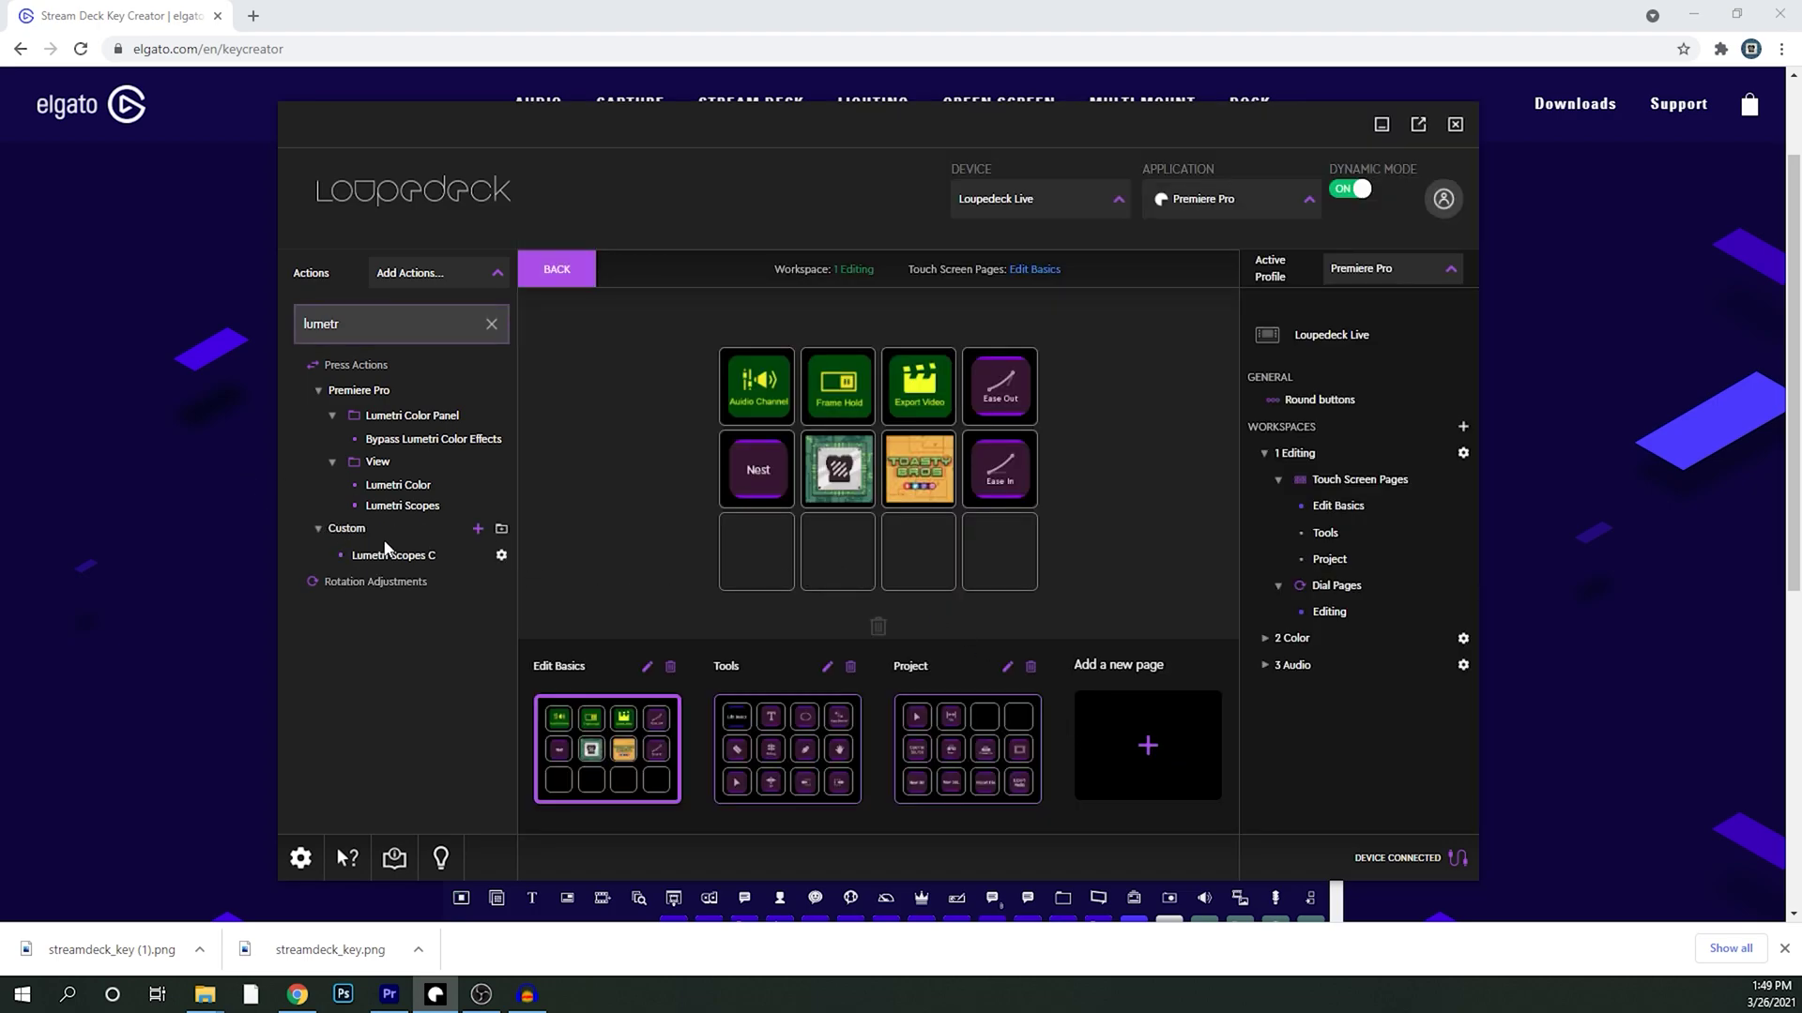
Put Lumetri Scopes C on the bottom-left key and give it the streamdeck_key (1) bulb icon
{"action": "left_click_drag", "start_coordinate": [389, 555], "coordinate": [535, 554]}
{"action": "left_click_drag", "start_coordinate": [777, 555], "coordinate": [779, 560]}
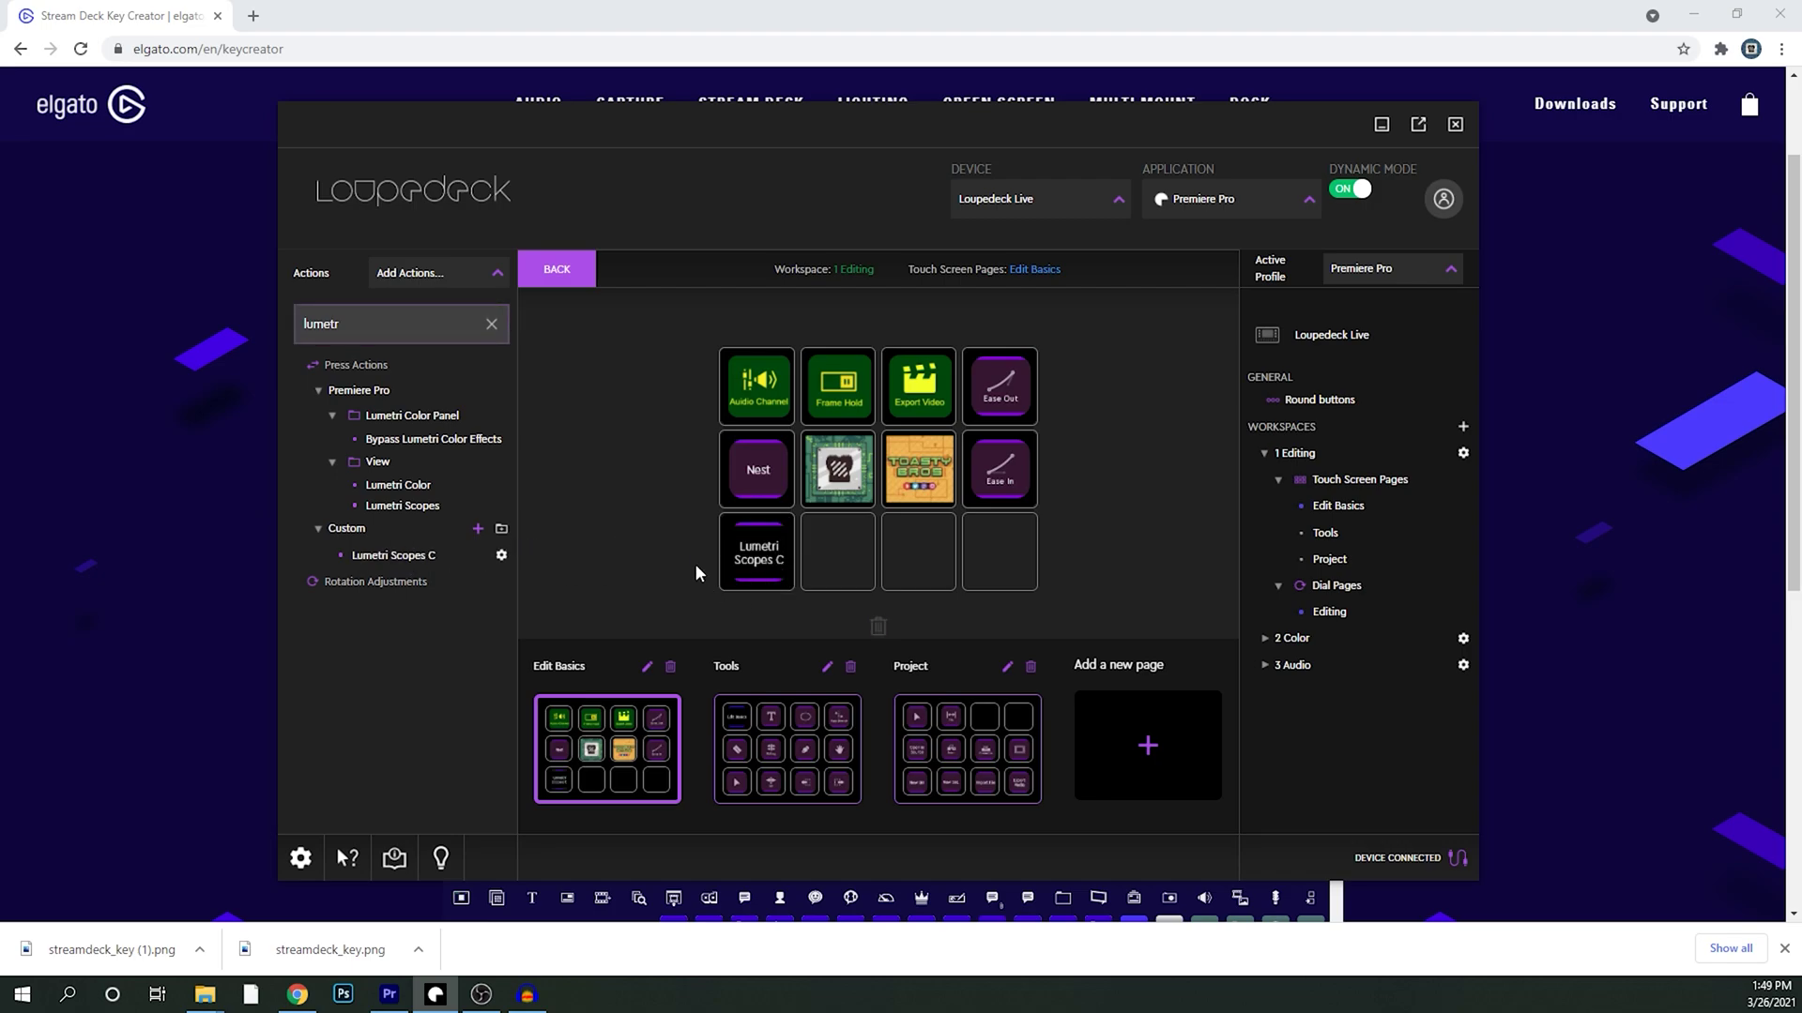
{"action": "left_click", "coordinate": [502, 555]}
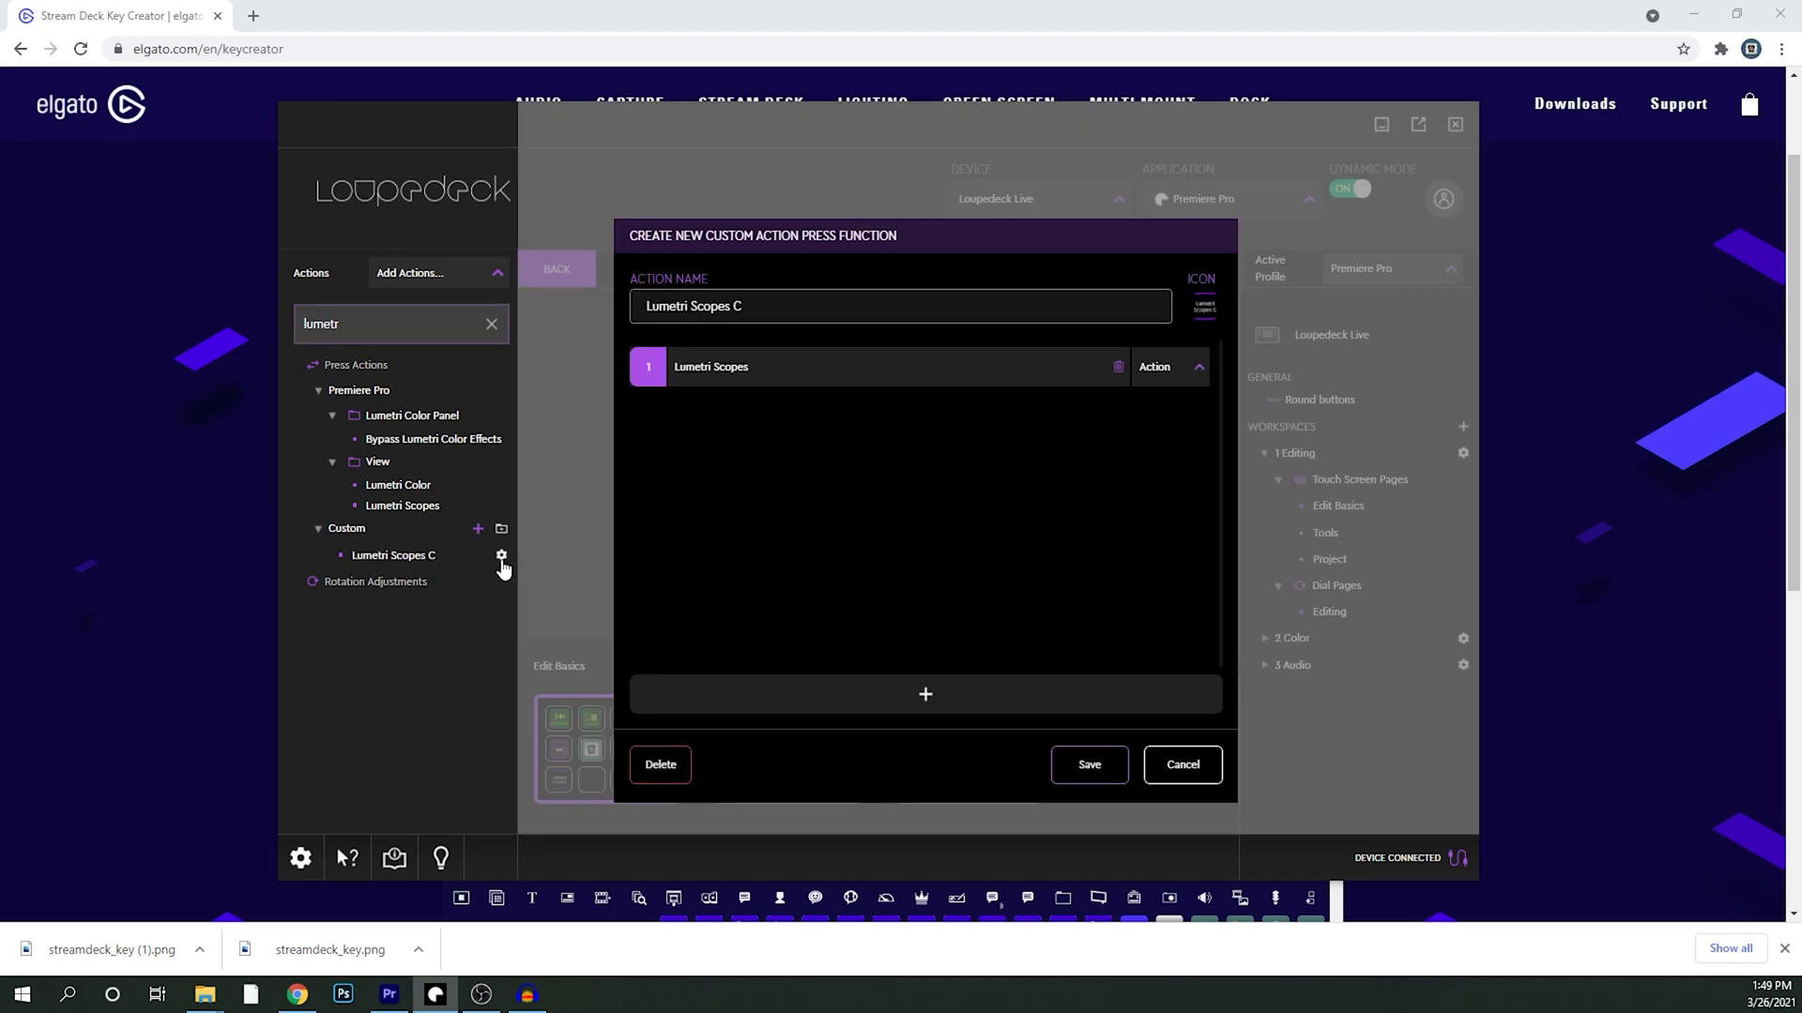
{"action": "left_click", "coordinate": [1205, 310]}
{"action": "left_click", "coordinate": [768, 498]}
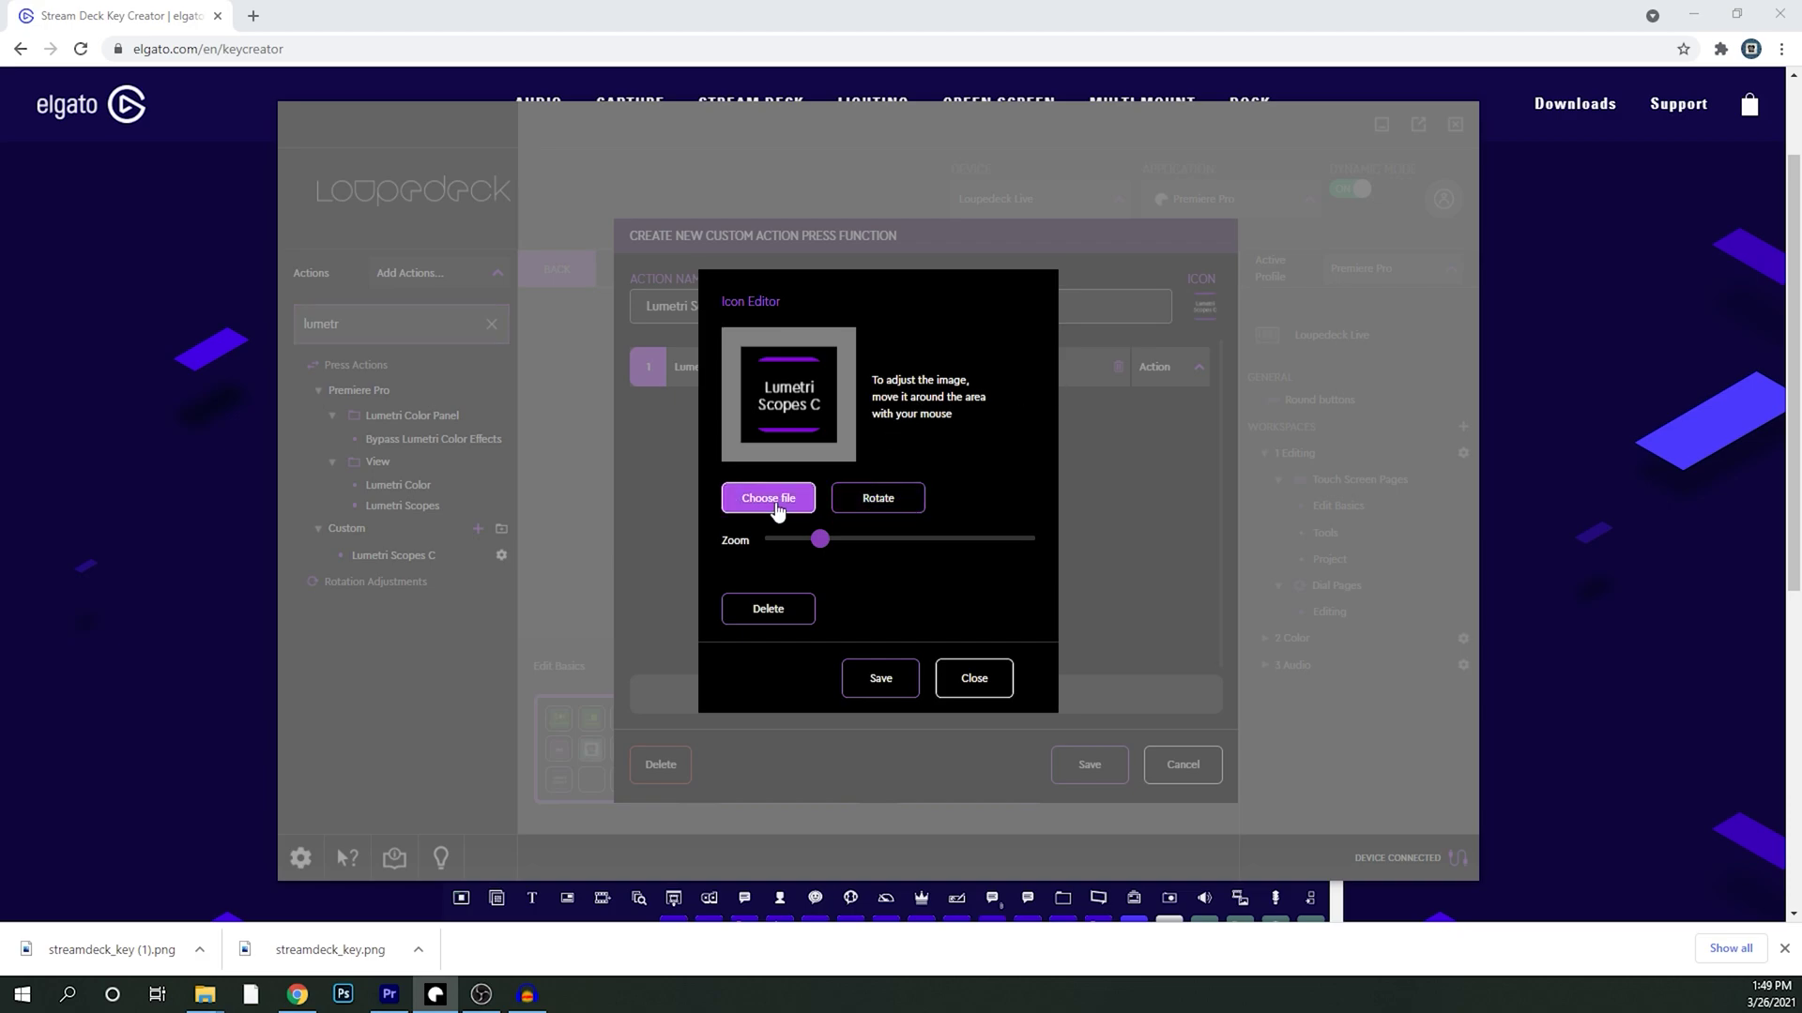
{"action": "left_click", "coordinate": [605, 264]}
{"action": "double_click", "coordinate": [602, 265]}
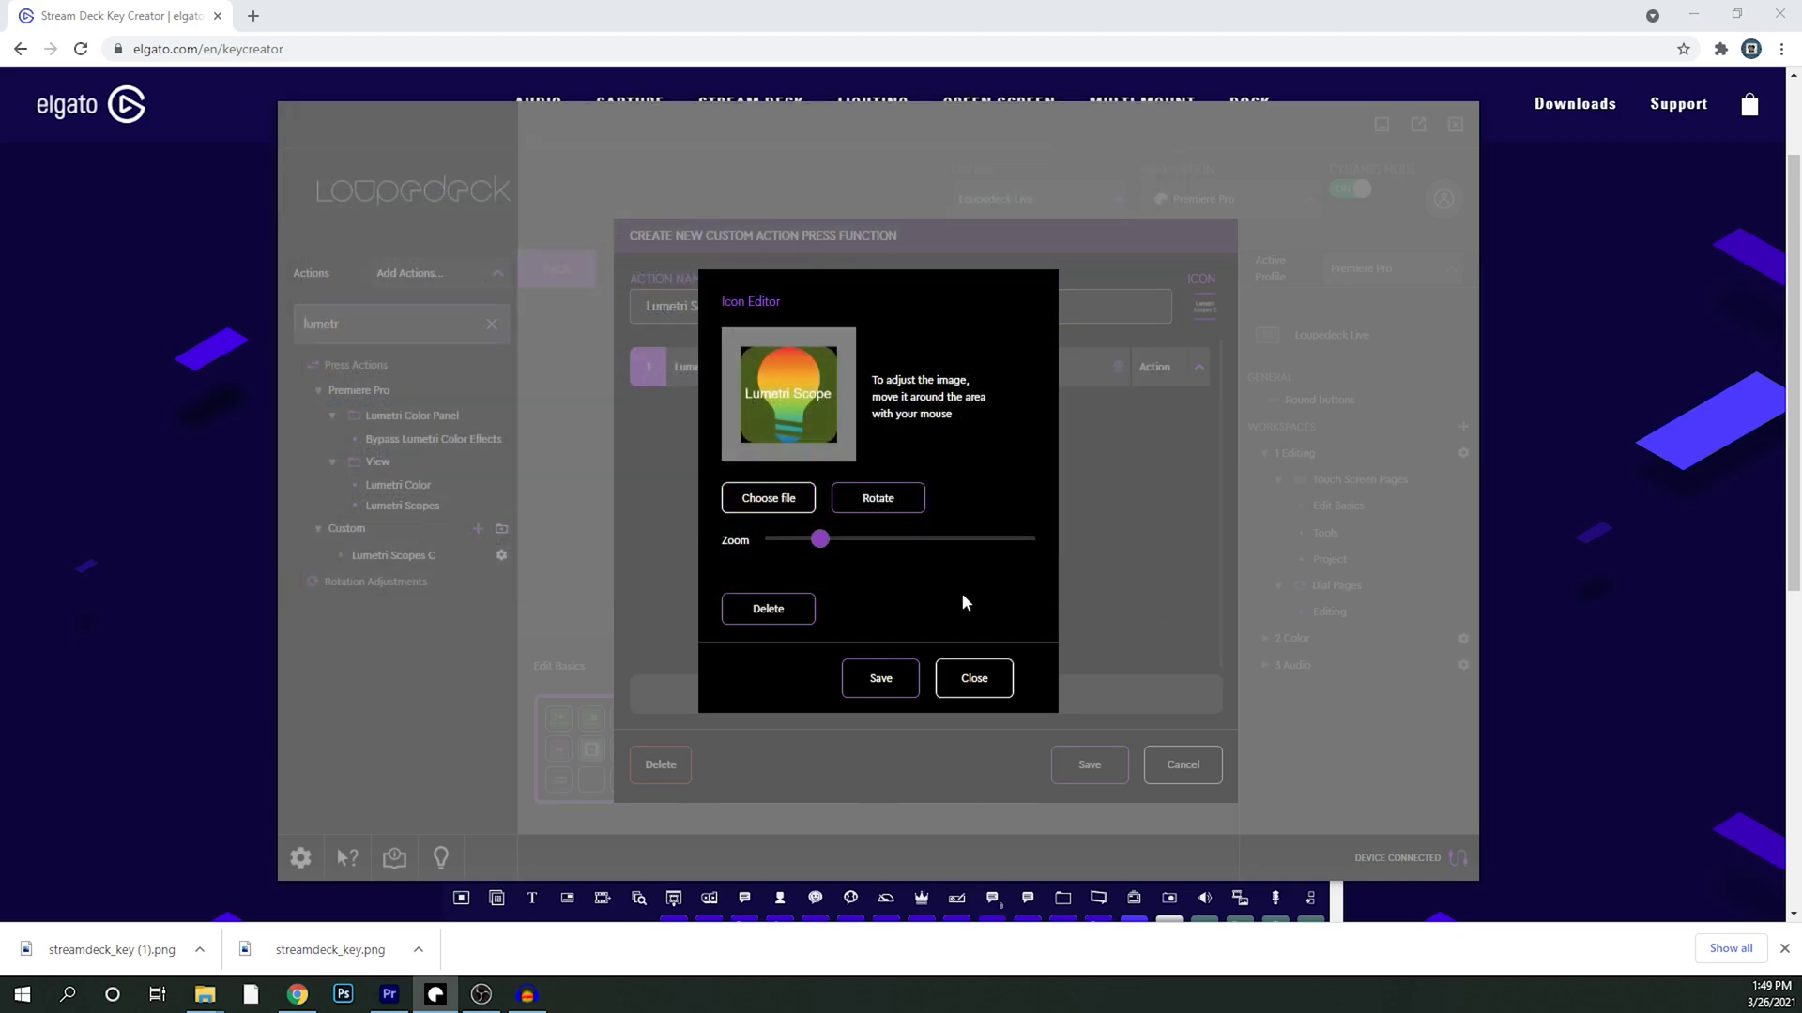
{"action": "left_click", "coordinate": [891, 671]}
{"action": "left_click", "coordinate": [1090, 765]}
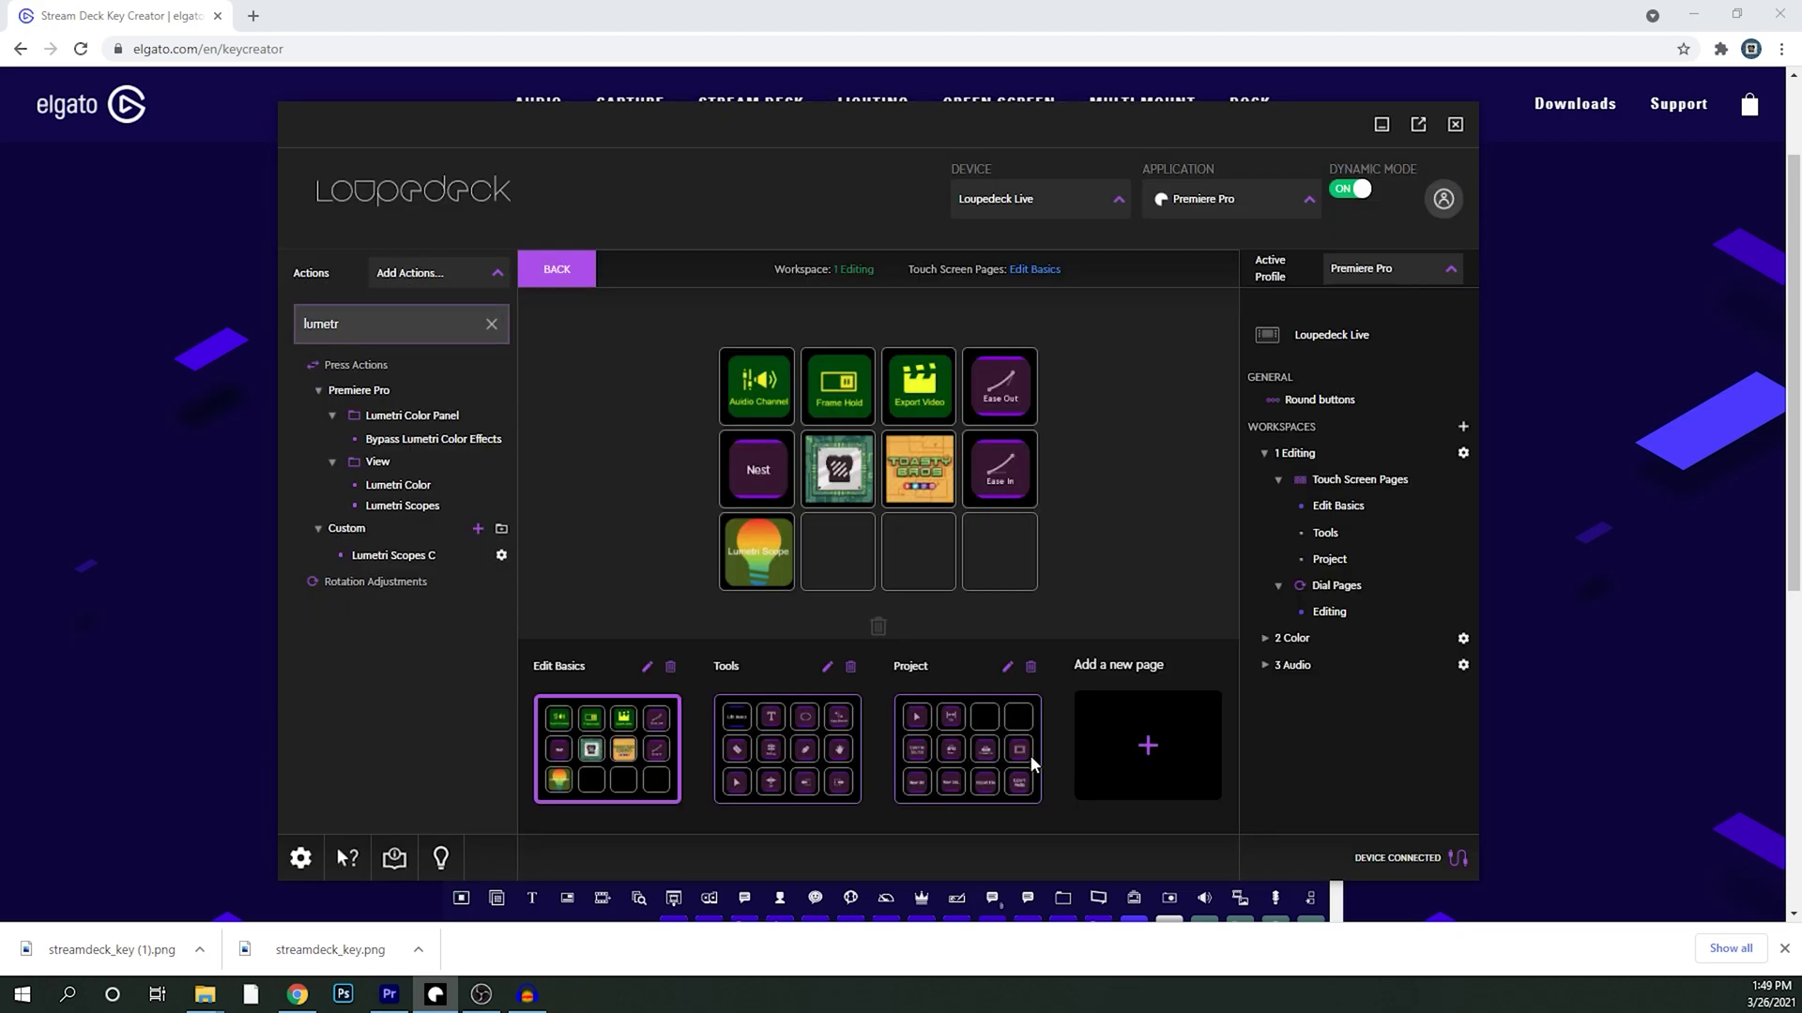